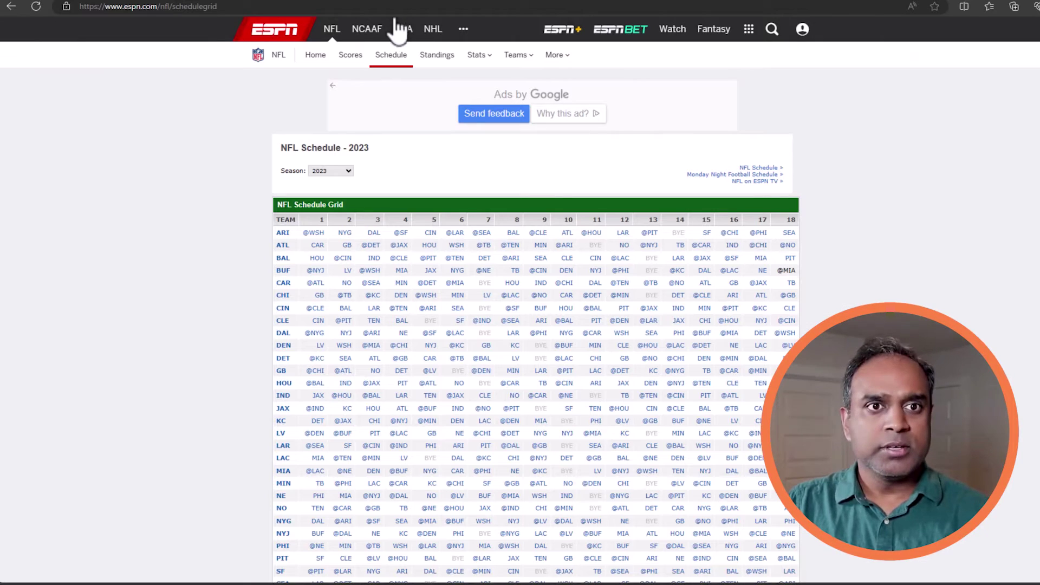
- Select the full web address of ESPN's 2023 NFL schedule grid page for copying
{"action": "left_click", "coordinate": [399, 8]}
{"action": "key", "text": "ctrl+c"}
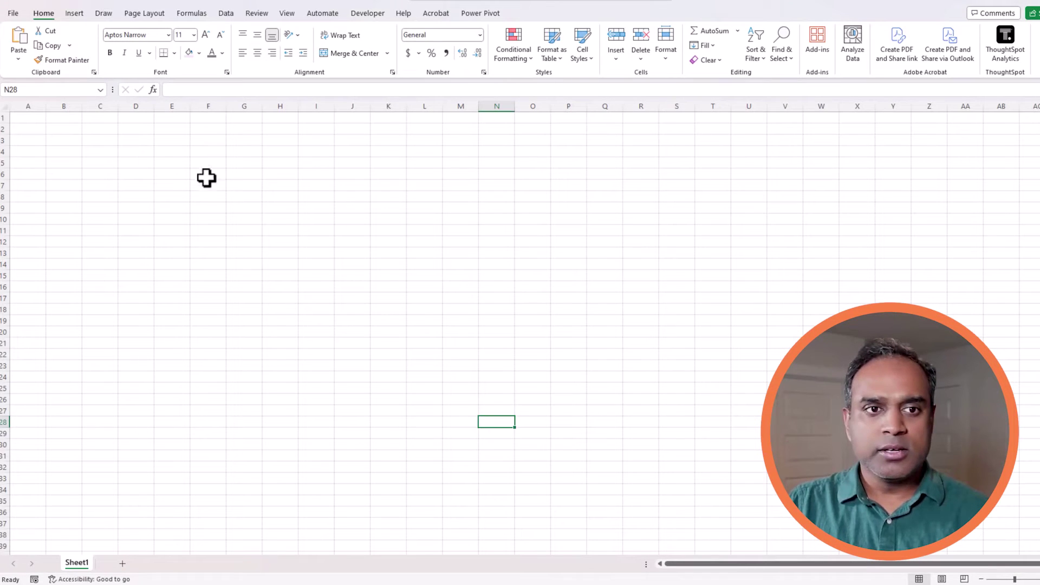
- Import the pasted ESPN schedulegrid page address from the web into the sheet at cell B2
{"action": "left_click", "coordinate": [179, 164]}
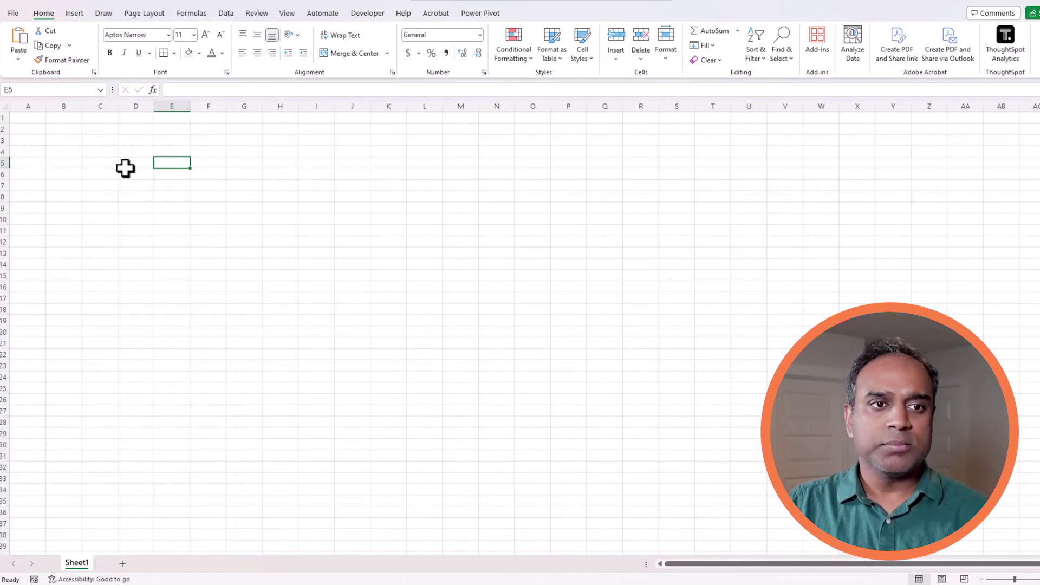
{"action": "left_click", "coordinate": [70, 134]}
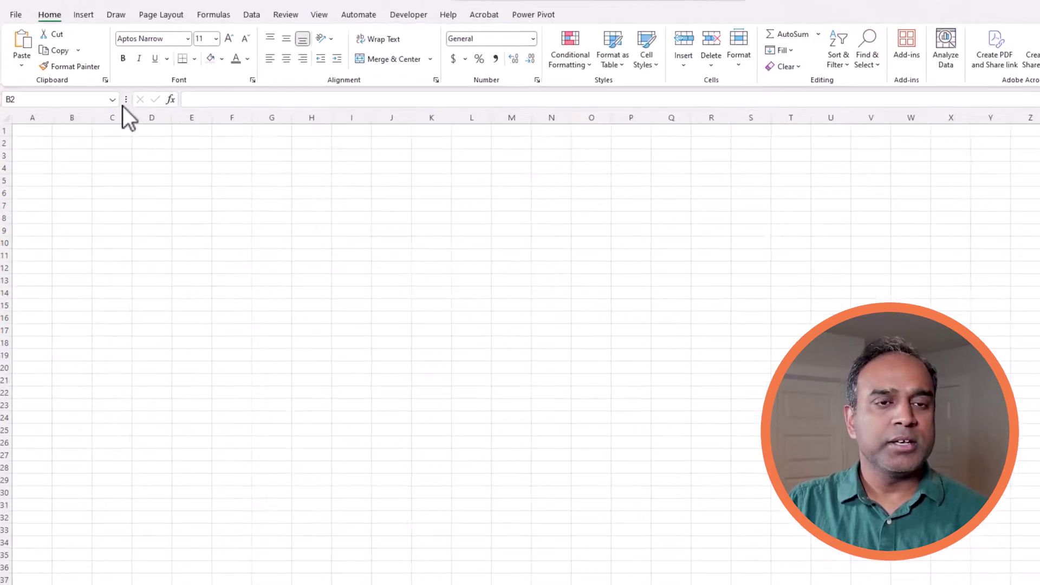
{"action": "left_click", "coordinate": [226, 13]}
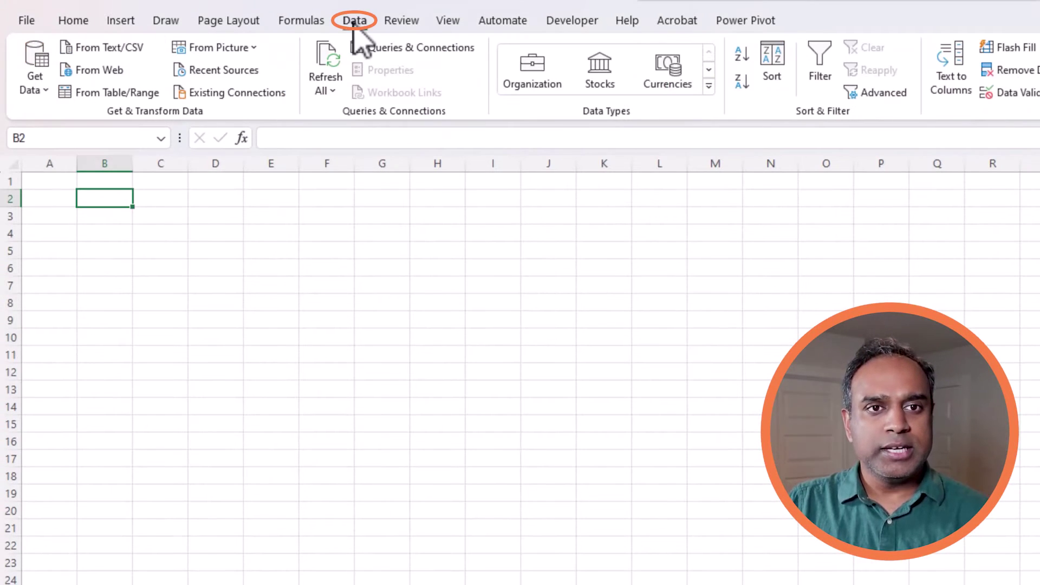
{"action": "left_click", "coordinate": [108, 79]}
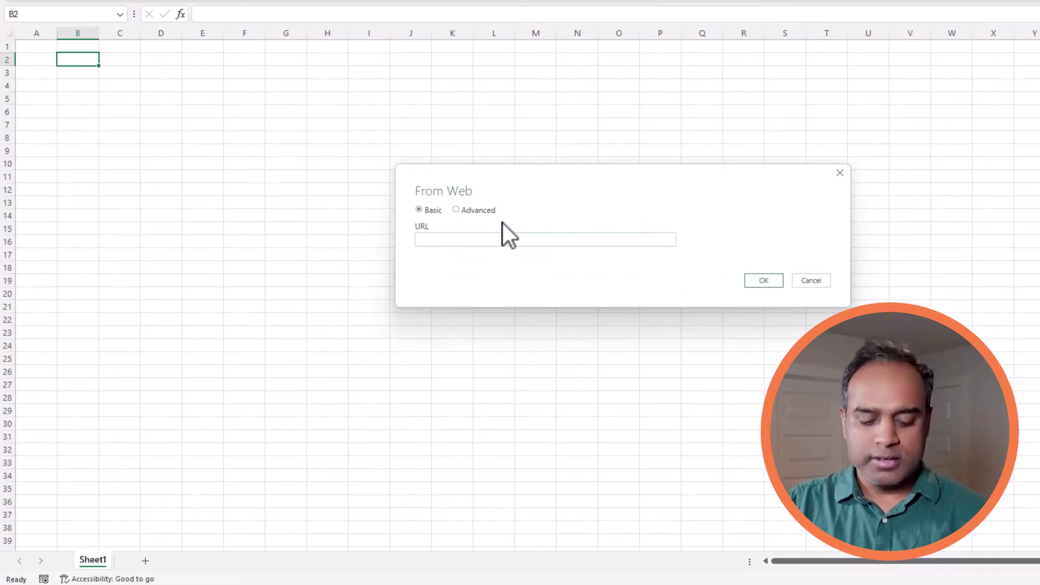
{"action": "key", "text": "ctrl+v"}
{"action": "left_click", "coordinate": [774, 281]}
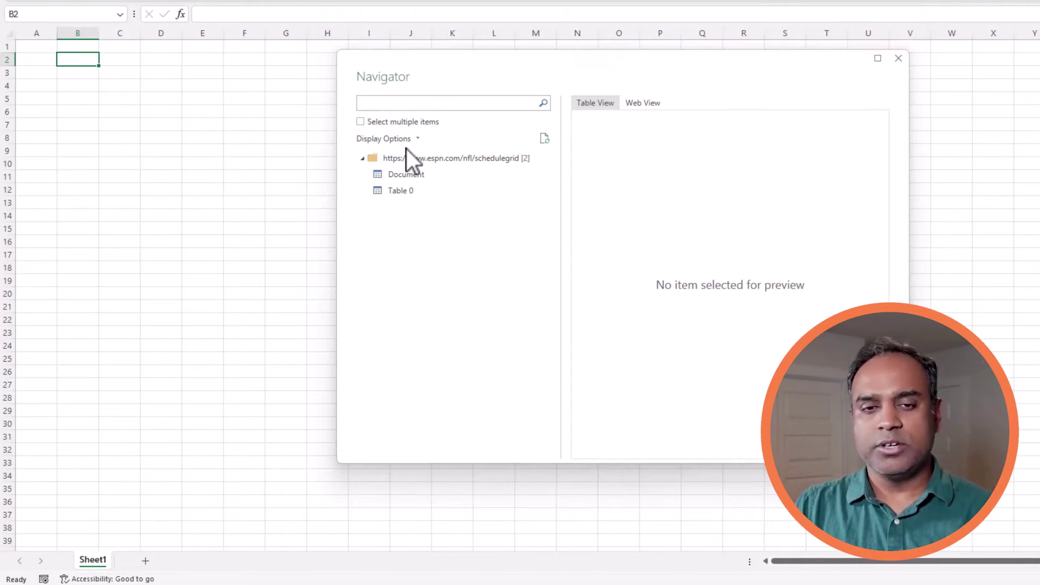
- Preview Table 0 in Navigator and scroll across its weekly opponent columns
{"action": "left_click", "coordinate": [403, 190]}
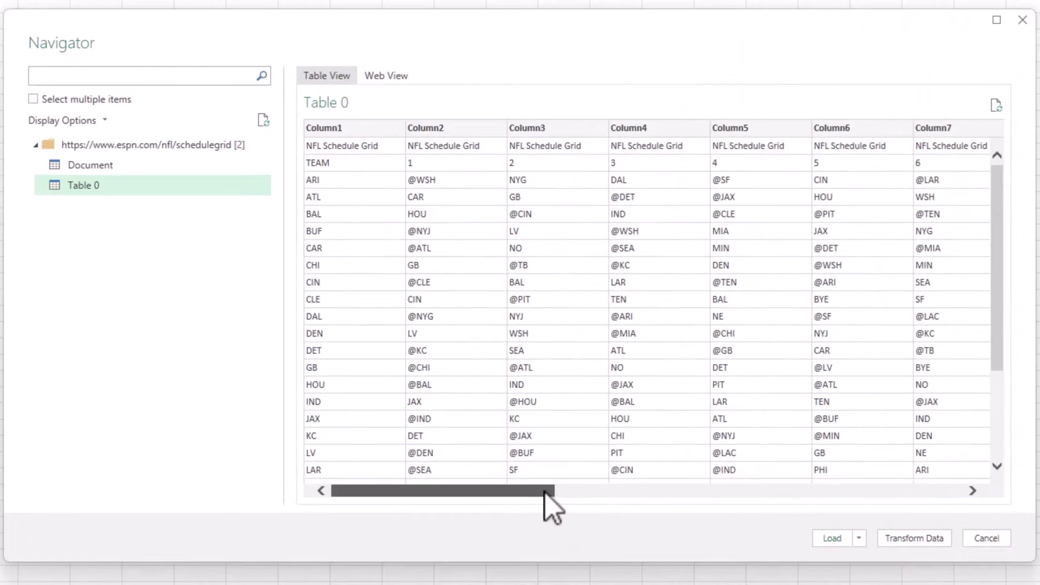
{"action": "left_click_drag", "start_coordinate": [772, 436], "coordinate": [1039, 436]}
{"action": "left_click_drag", "start_coordinate": [957, 493], "coordinate": [476, 522]}
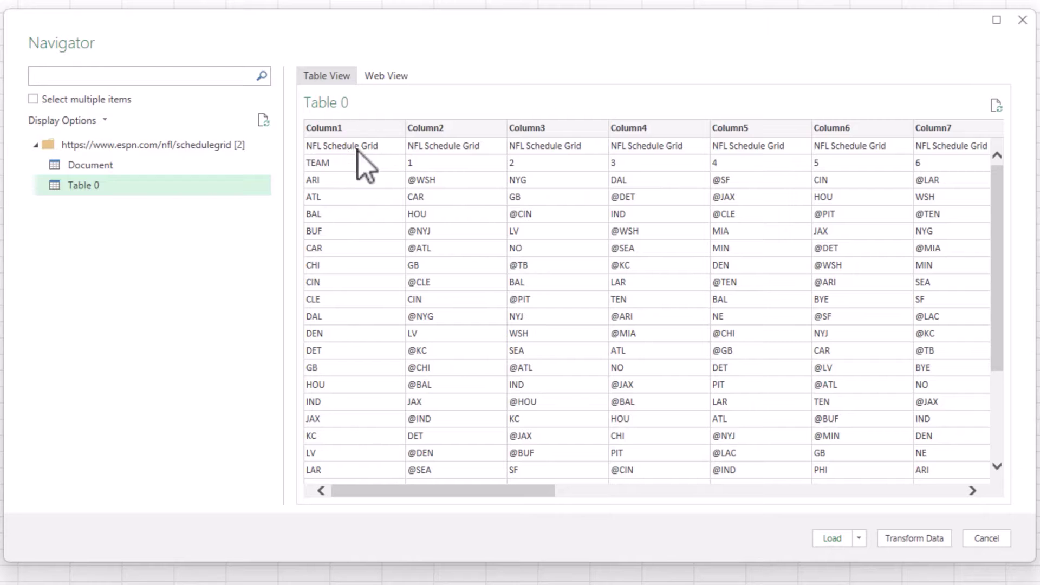
{"action": "left_click_drag", "start_coordinate": [540, 490], "coordinate": [519, 509]}
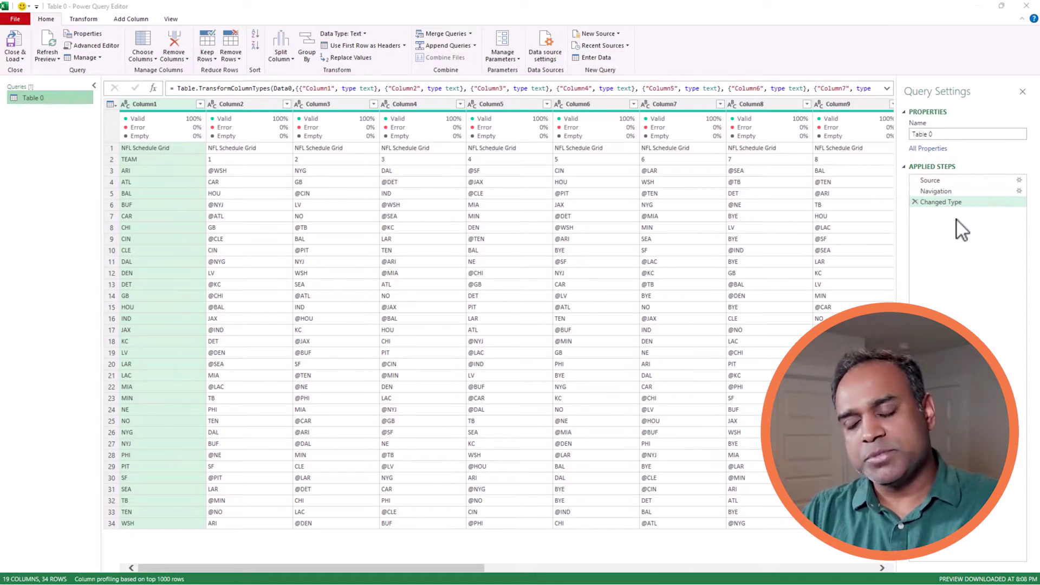
- Review the query's Source, Navigation and Changed Type applied steps, ending on Changed Type
{"action": "left_click", "coordinate": [962, 181]}
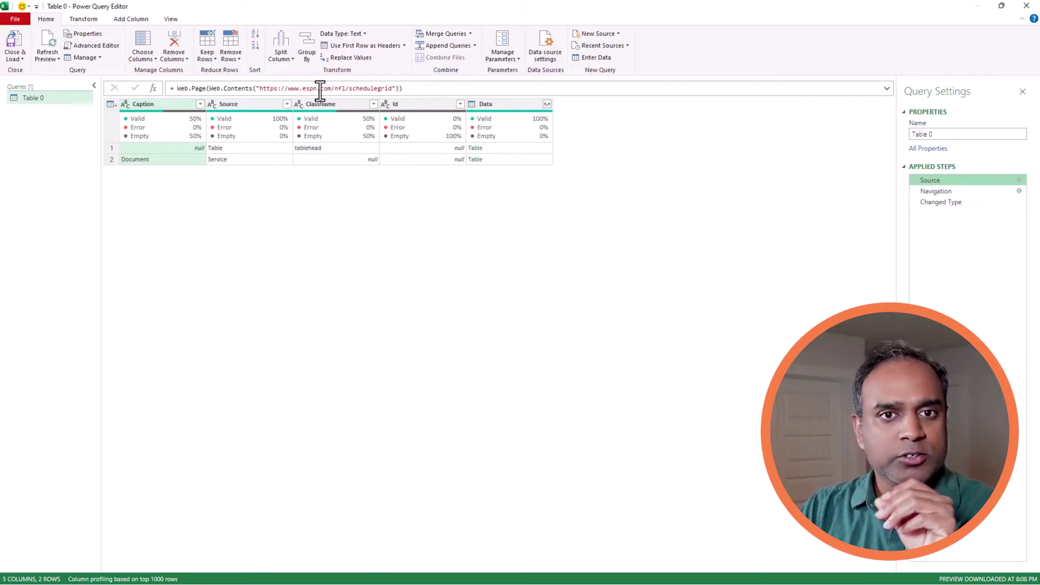
{"action": "left_click", "coordinate": [950, 193]}
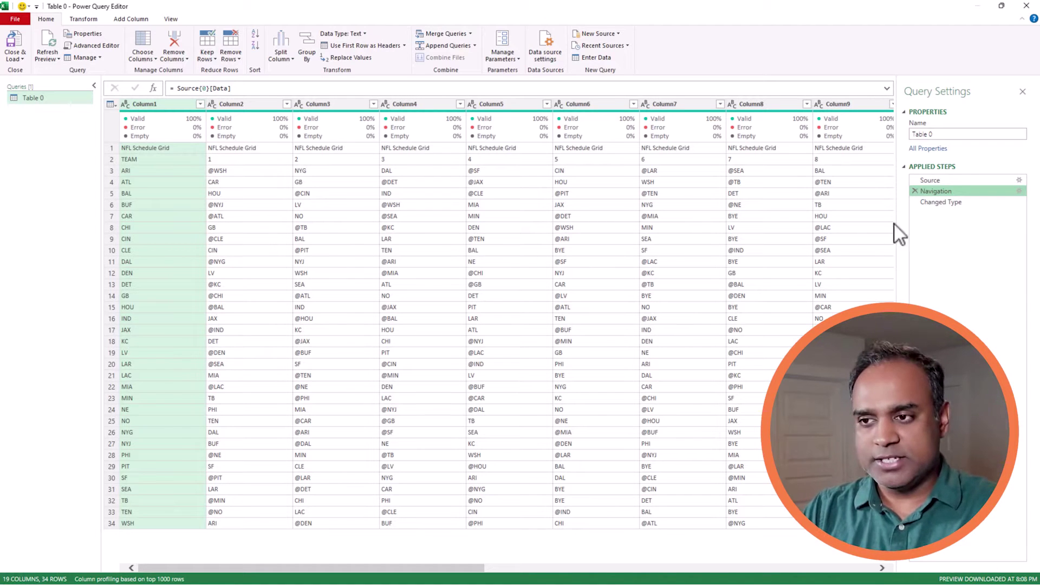
{"action": "left_click", "coordinate": [960, 205]}
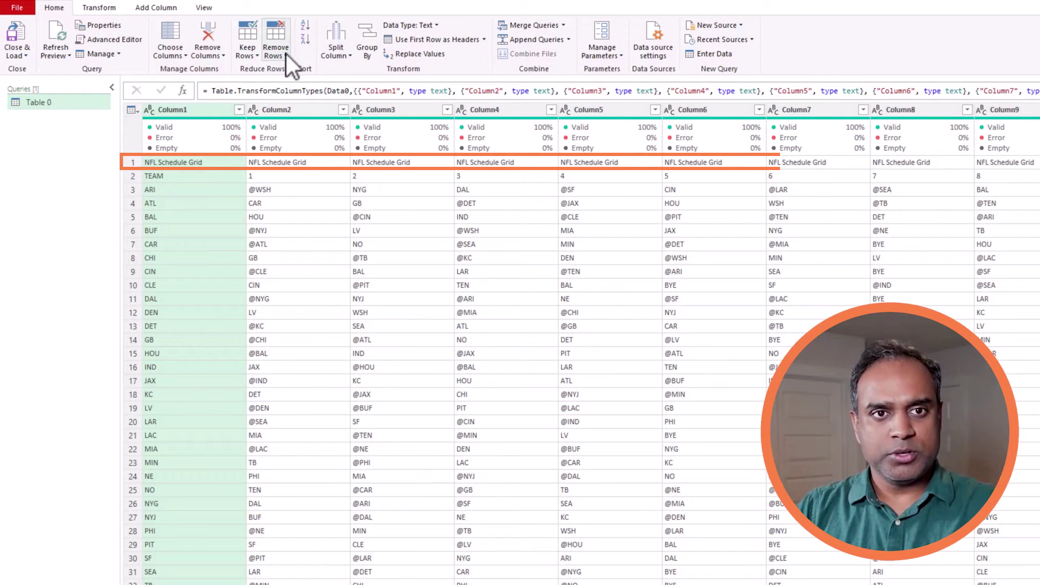
- Remove 1 top row and promote TEAM and weeks 1–18 to column headers
{"action": "left_click", "coordinate": [238, 58]}
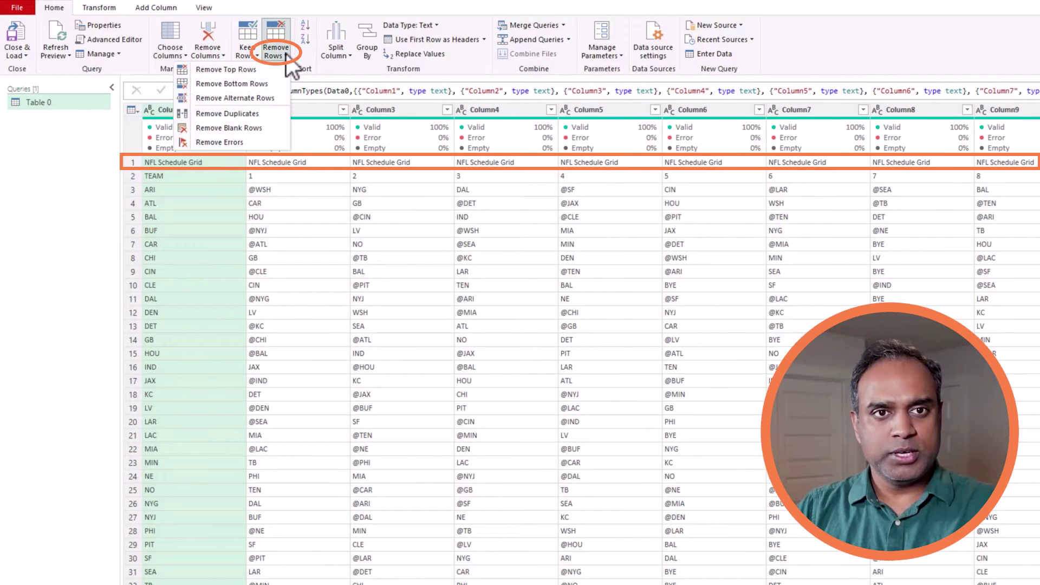
{"action": "left_click", "coordinate": [275, 70]}
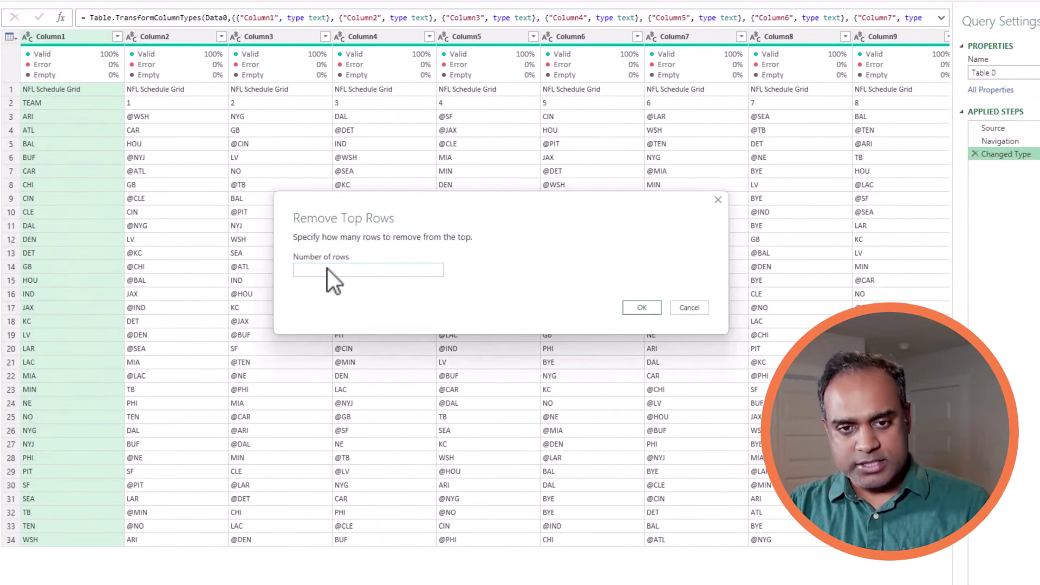
{"action": "type", "text": "1"}
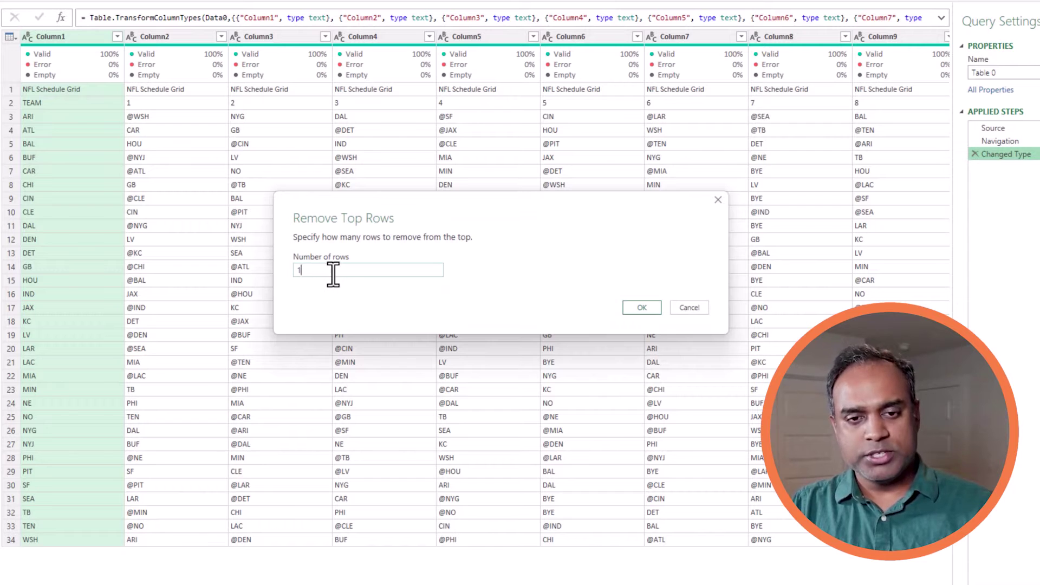
{"action": "left_click", "coordinate": [655, 309]}
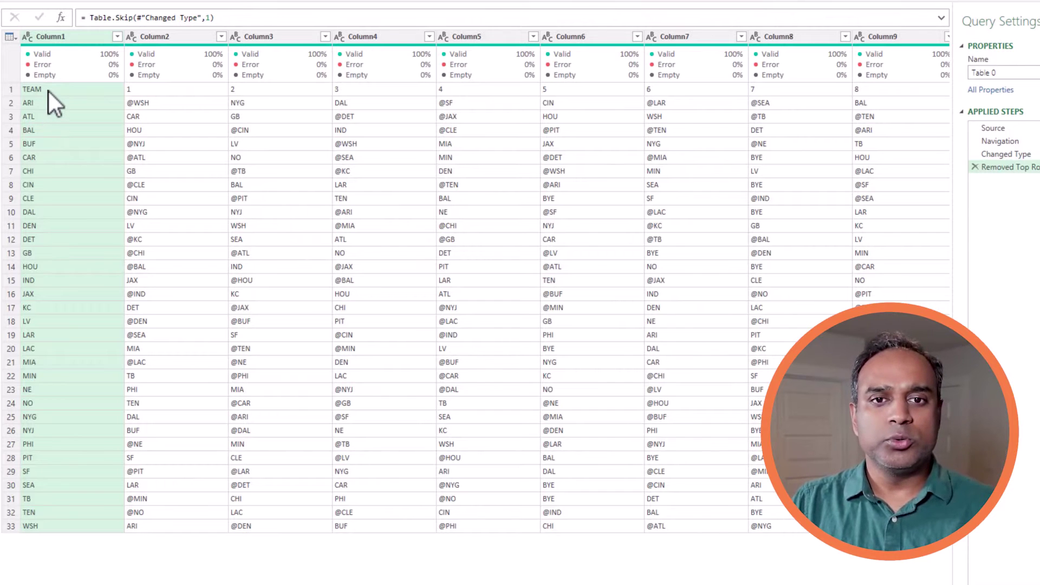
{"action": "left_click", "coordinate": [12, 90]}
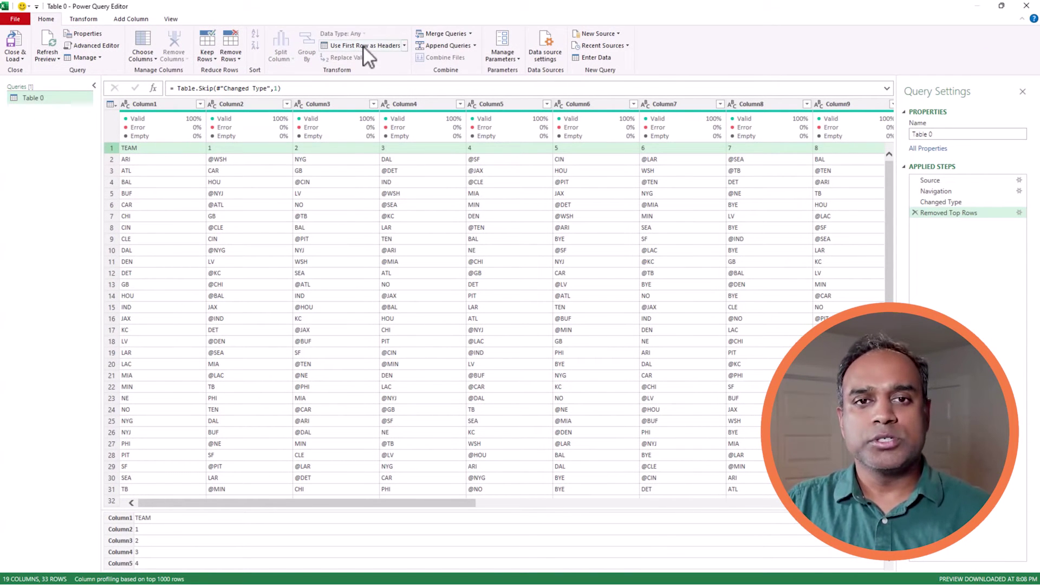
{"action": "left_click", "coordinate": [368, 47]}
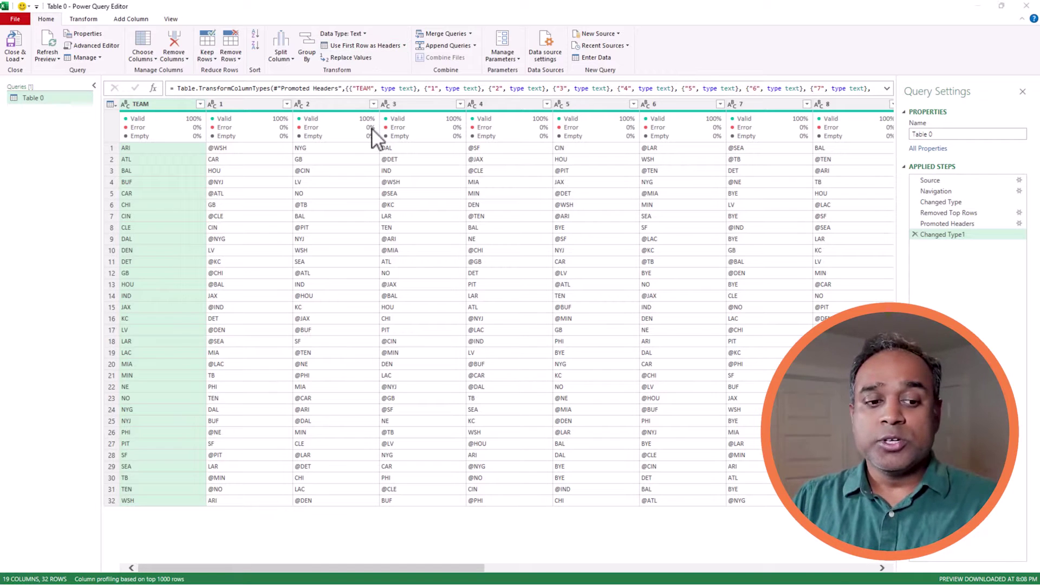
{"action": "mouse_move", "coordinate": [371, 130]}
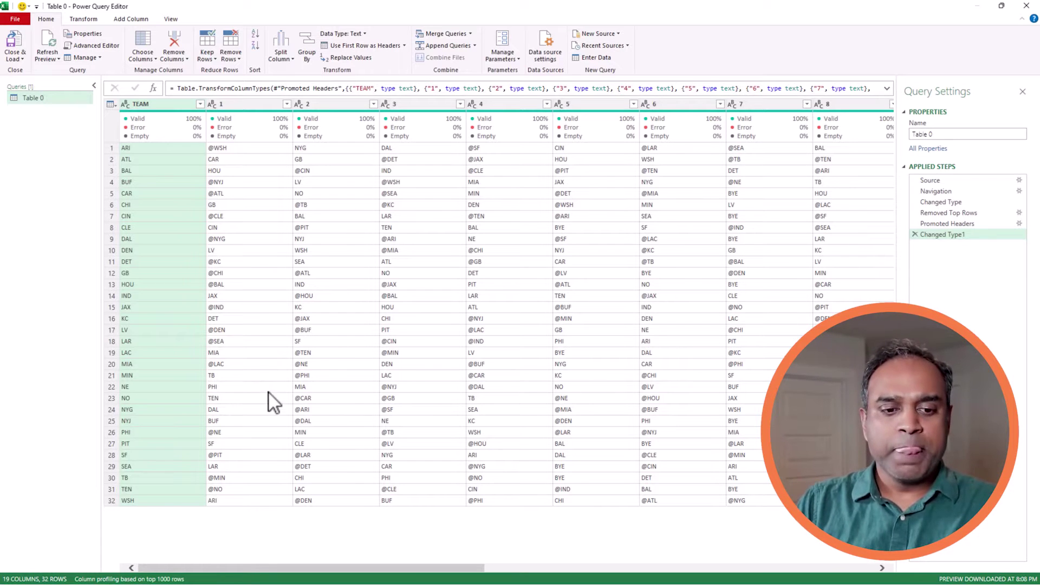
{"action": "left_click_drag", "start_coordinate": [252, 568], "coordinate": [633, 531]}
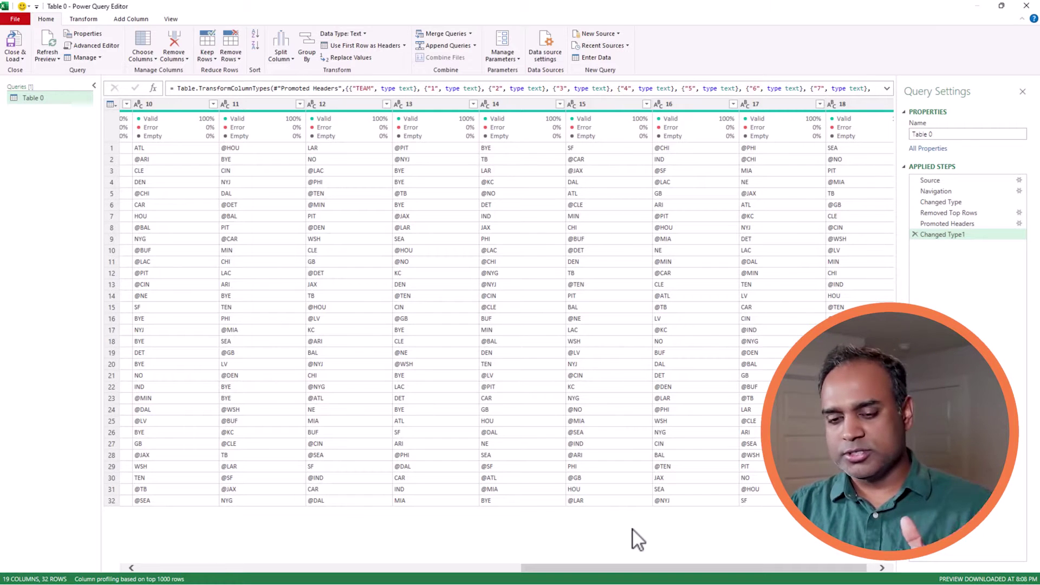
{"action": "left_click_drag", "start_coordinate": [644, 566], "coordinate": [269, 552]}
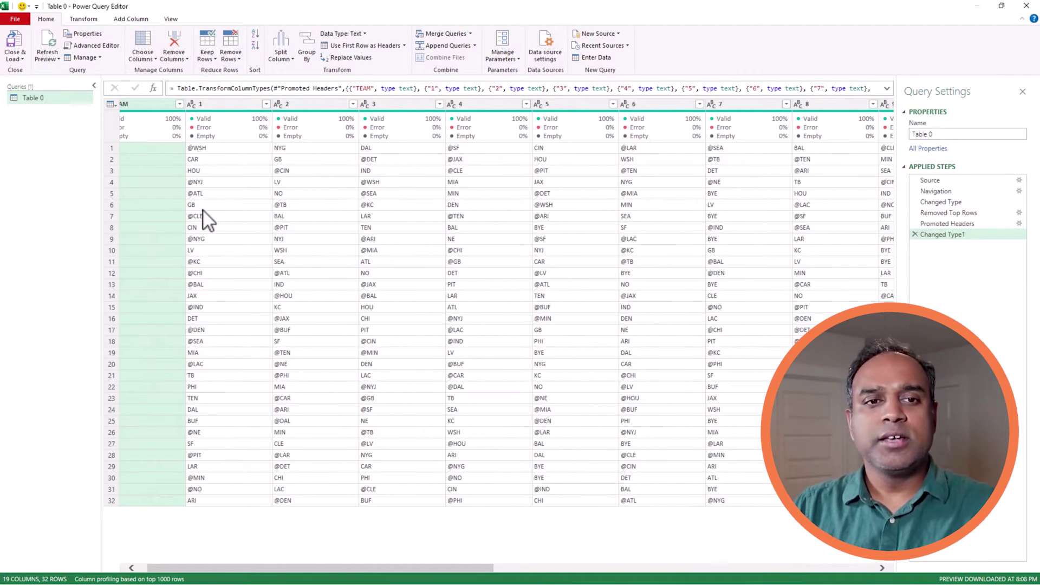
{"action": "left_click_drag", "start_coordinate": [144, 568], "coordinate": [140, 567]}
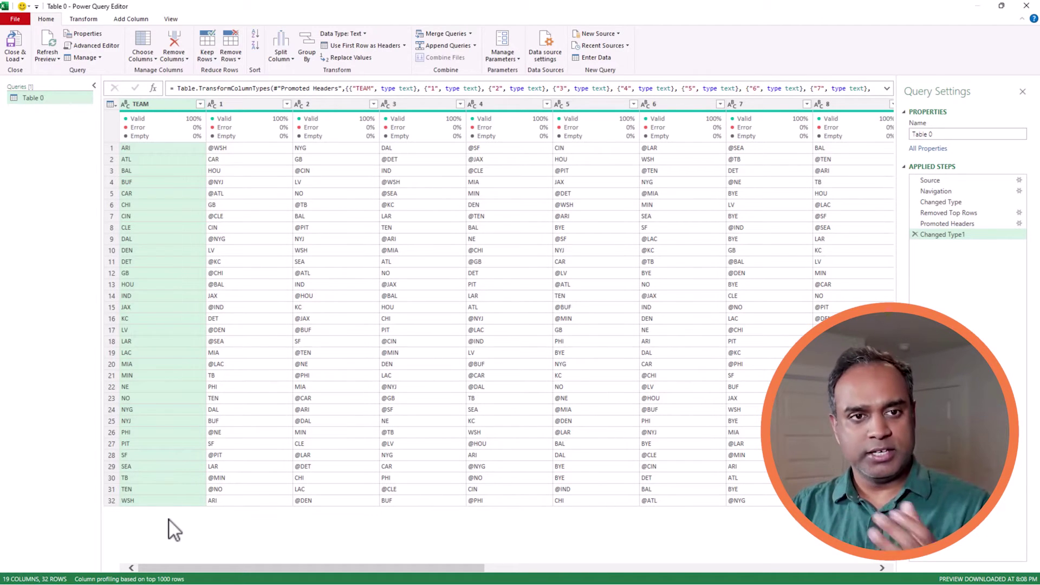
- Check the ARI row's weekly values, then rename the query from Table 0 to GRID
{"action": "left_click", "coordinate": [115, 147]}
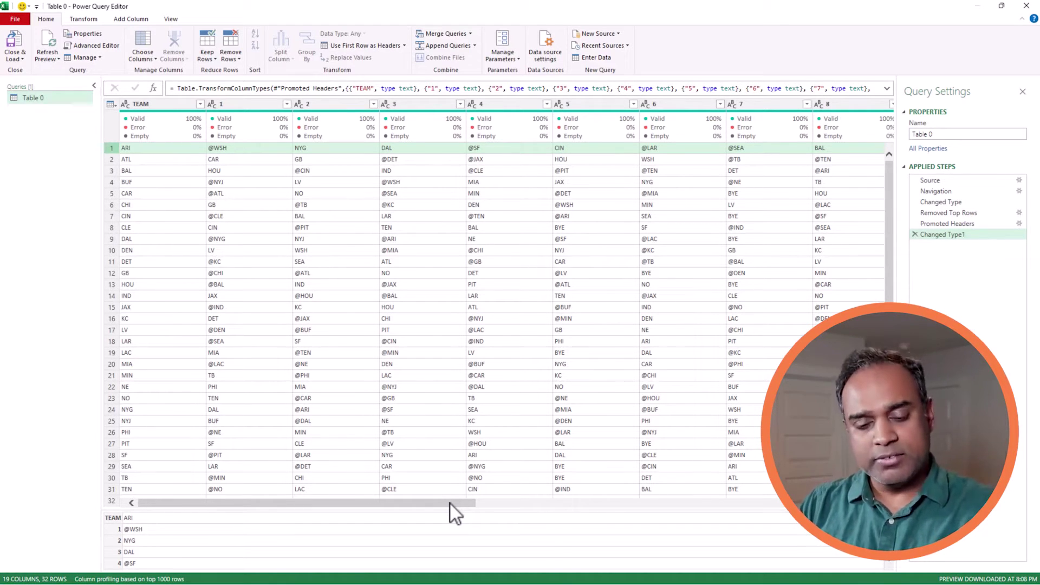
{"action": "left_click_drag", "start_coordinate": [450, 502], "coordinate": [755, 495]}
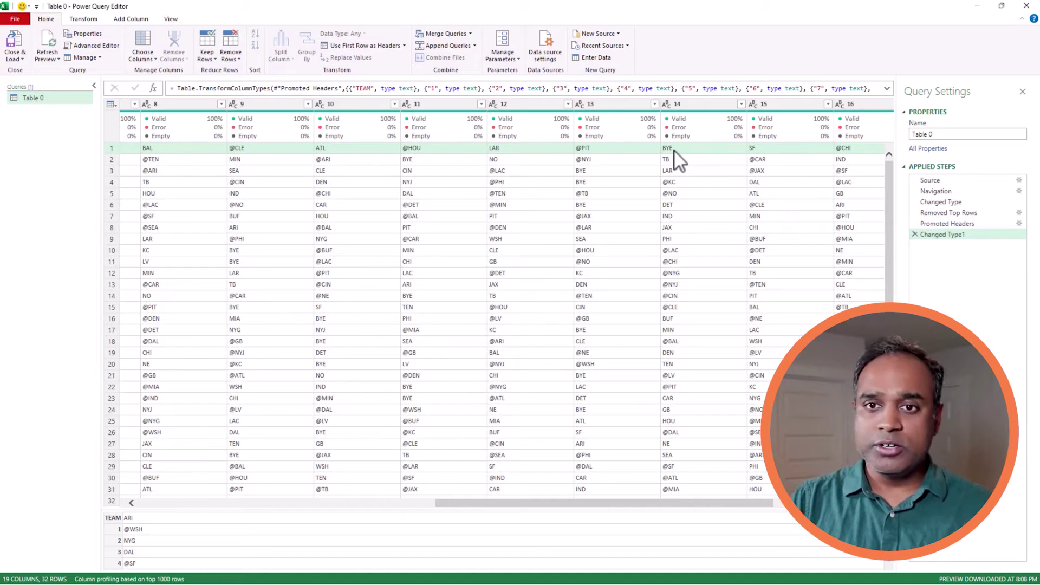
{"action": "left_click", "coordinate": [947, 135]}
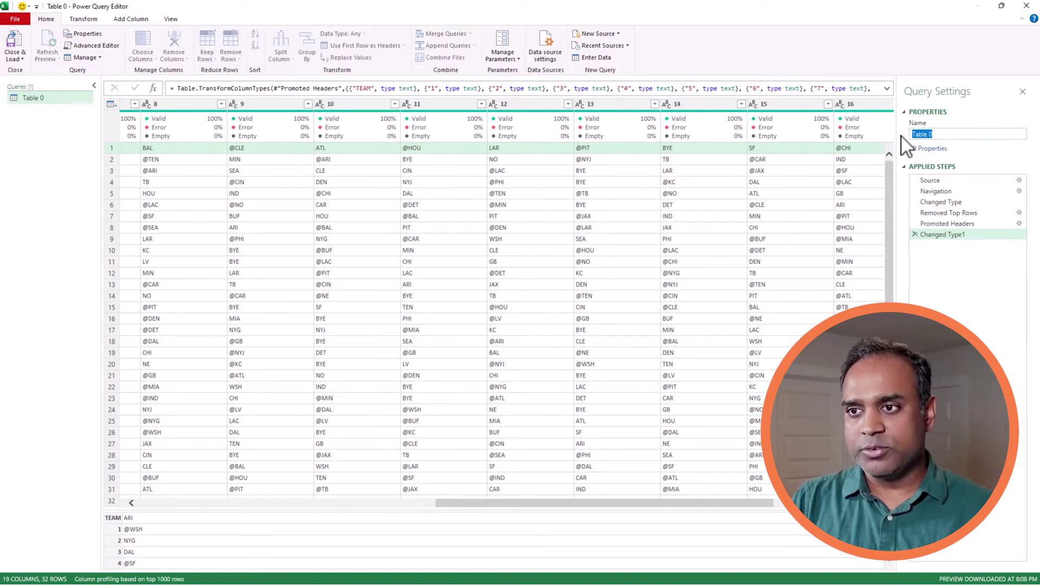
{"action": "type", "text": "GRID"}
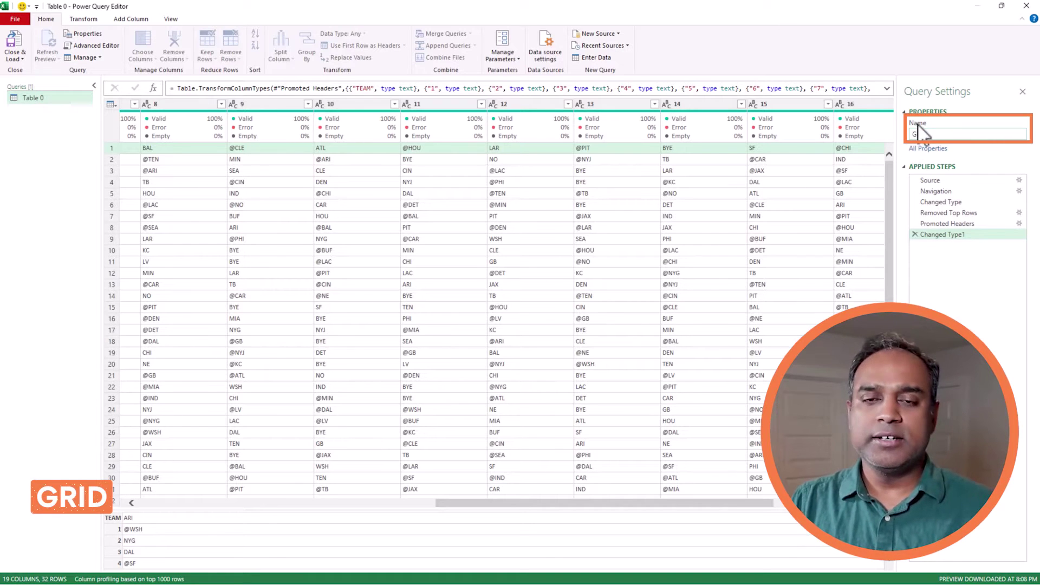
- Close & Load the GRID query as a table on a new sheet, then select cell E16 (ATL)
{"action": "left_click", "coordinate": [22, 58]}
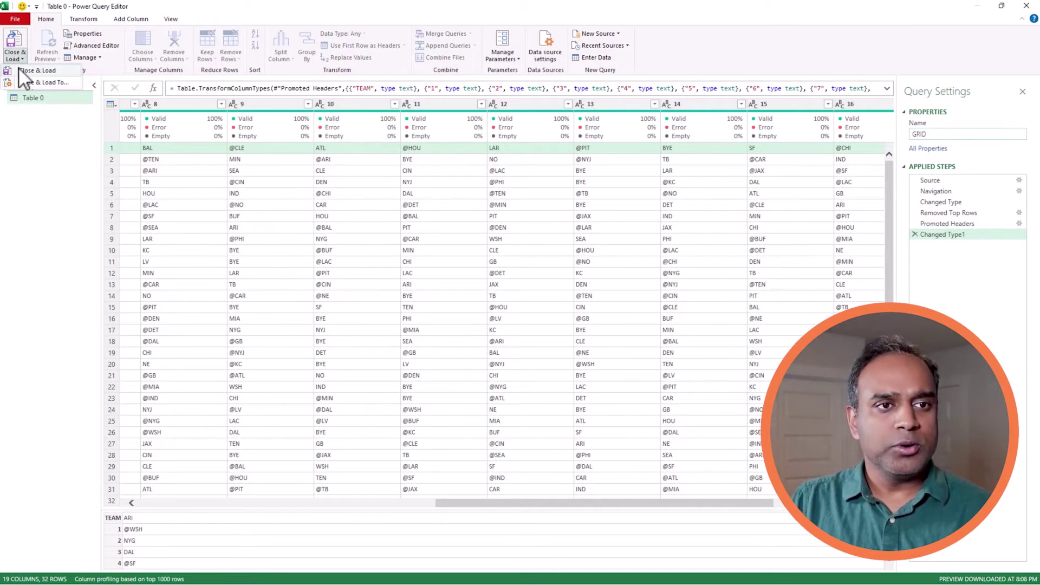
{"action": "left_click", "coordinate": [22, 71]}
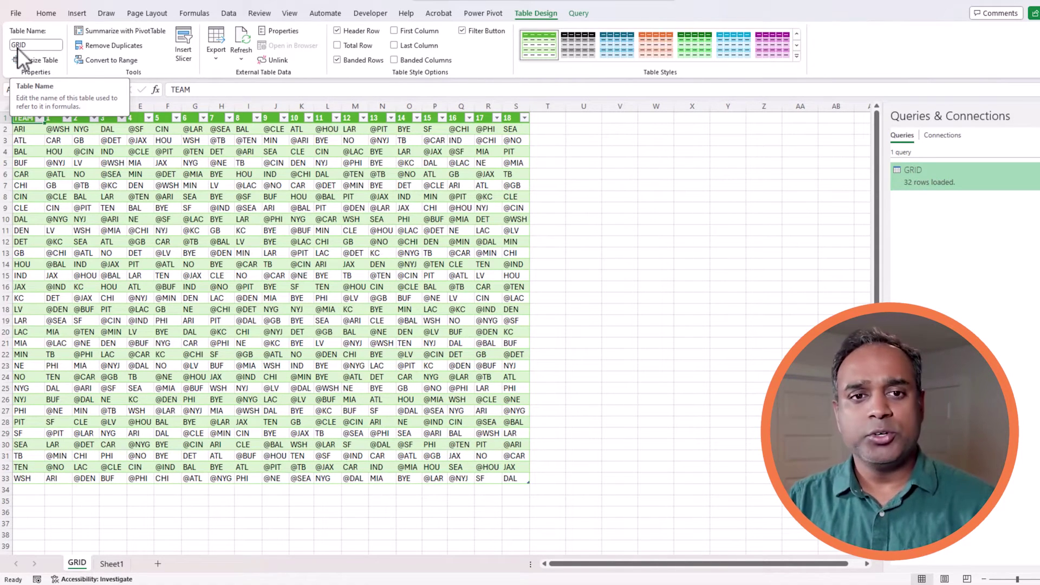
{"action": "left_click", "coordinate": [495, 288]}
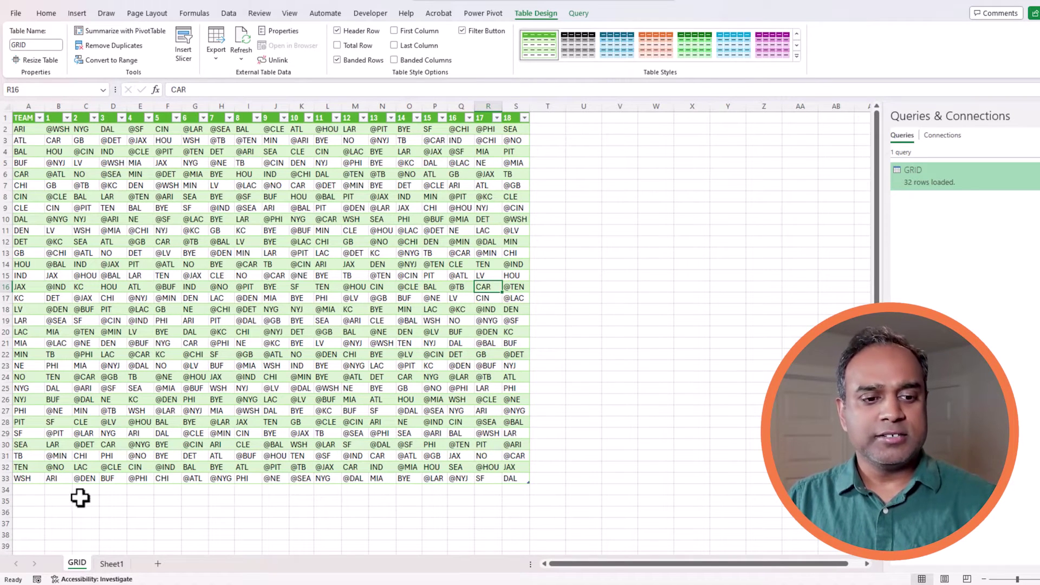
{"action": "left_click", "coordinate": [145, 285]}
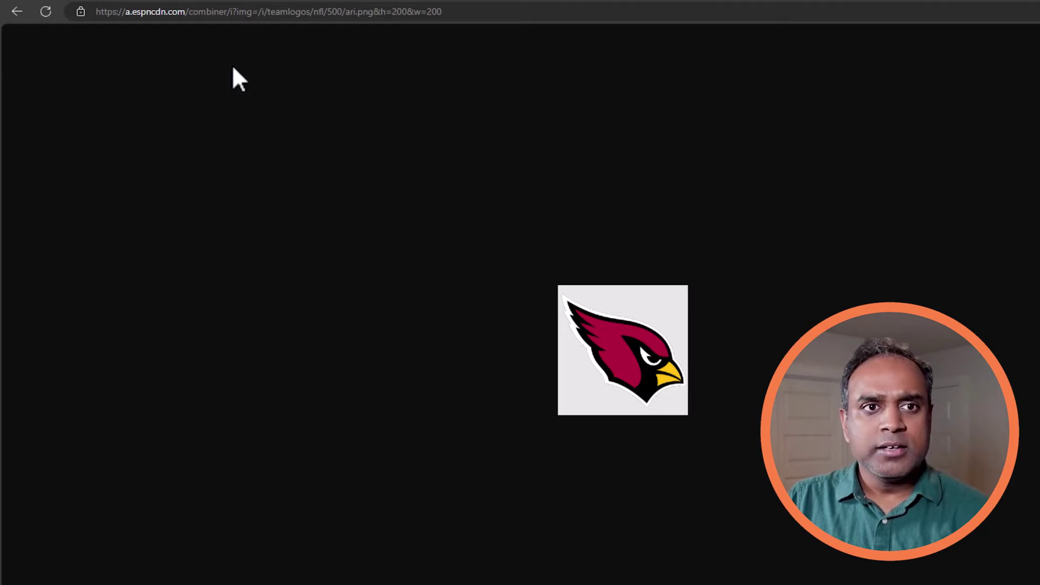
- Change ari to dal in ESPN's logo address to load the Dallas logo, and select its URL
{"action": "left_click", "coordinate": [211, 16]}
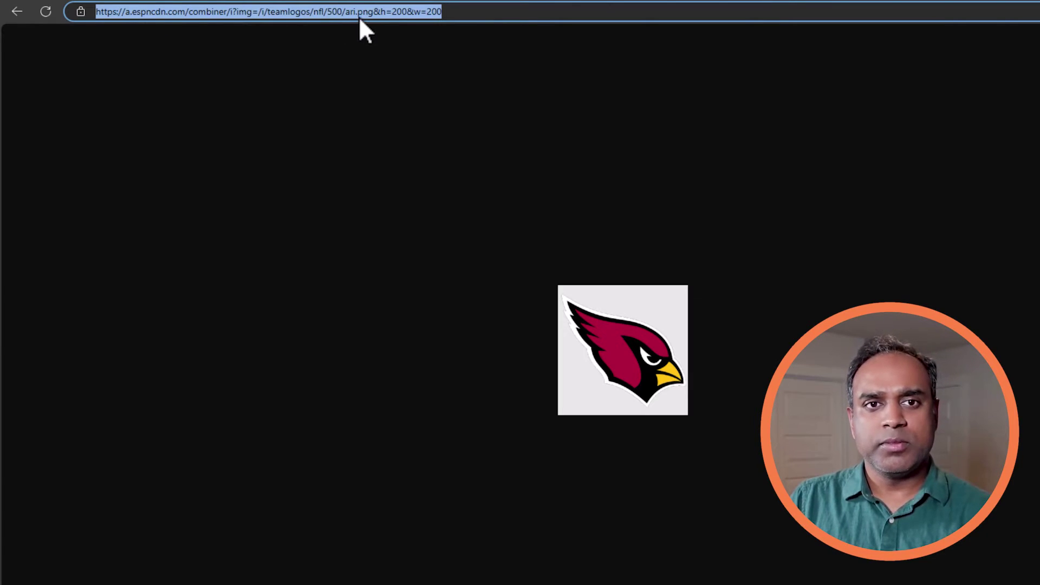
{"action": "left_click", "coordinate": [356, 14]}
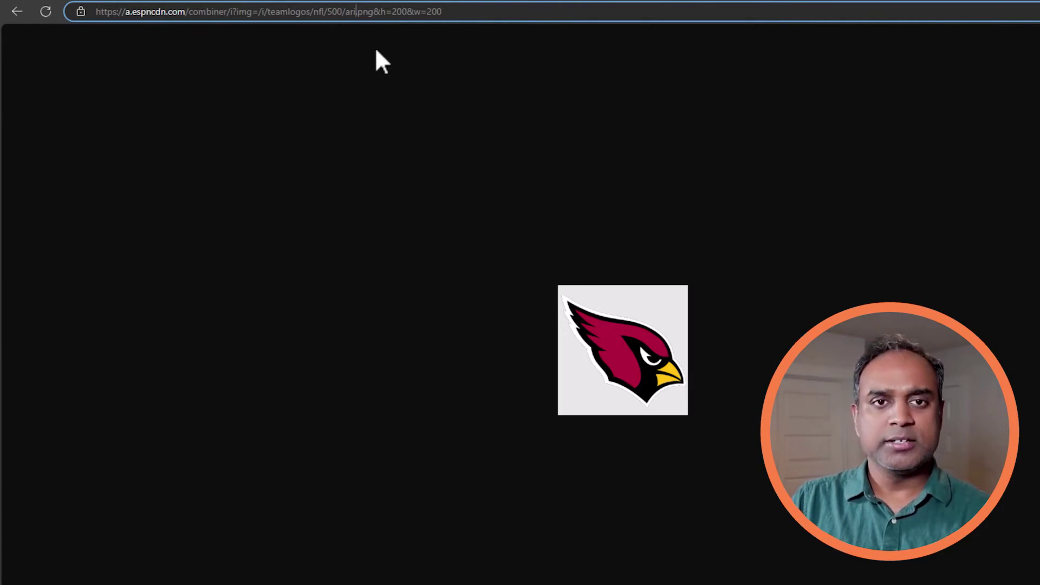
{"action": "left_click_drag", "start_coordinate": [345, 13], "coordinate": [356, 13]}
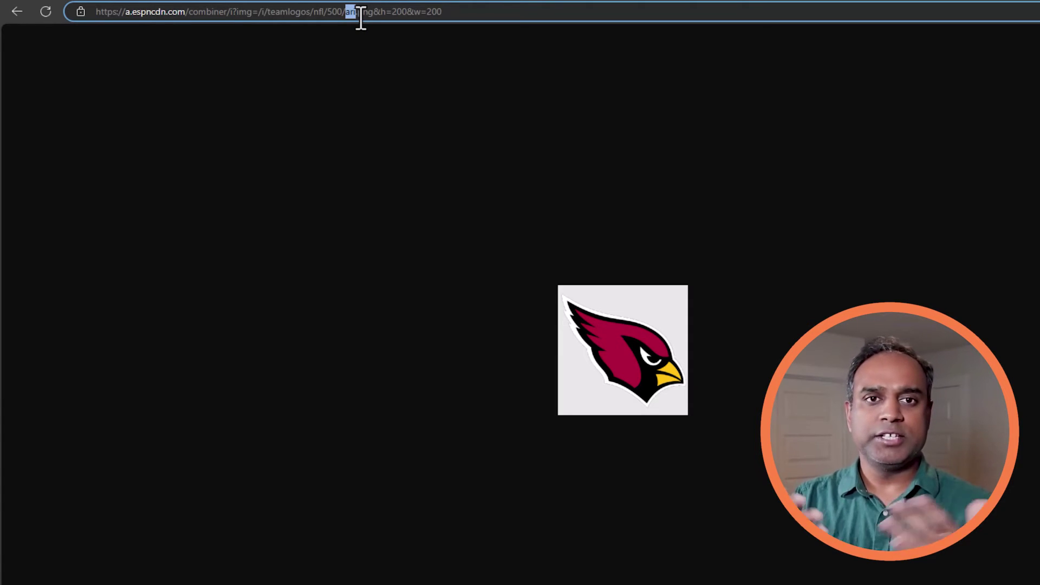
{"action": "type", "text": "dal"}
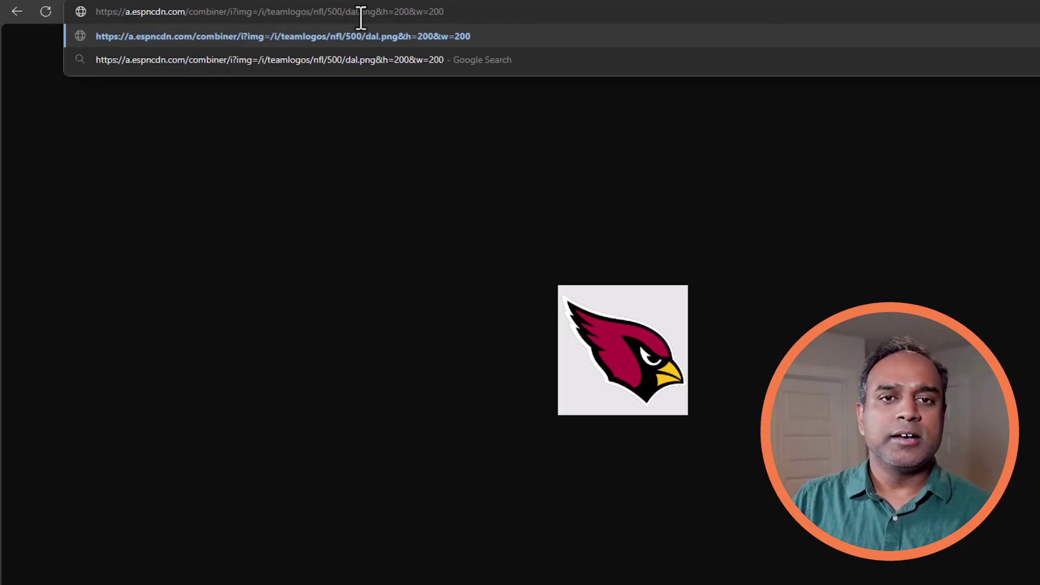
{"action": "key", "text": "Return"}
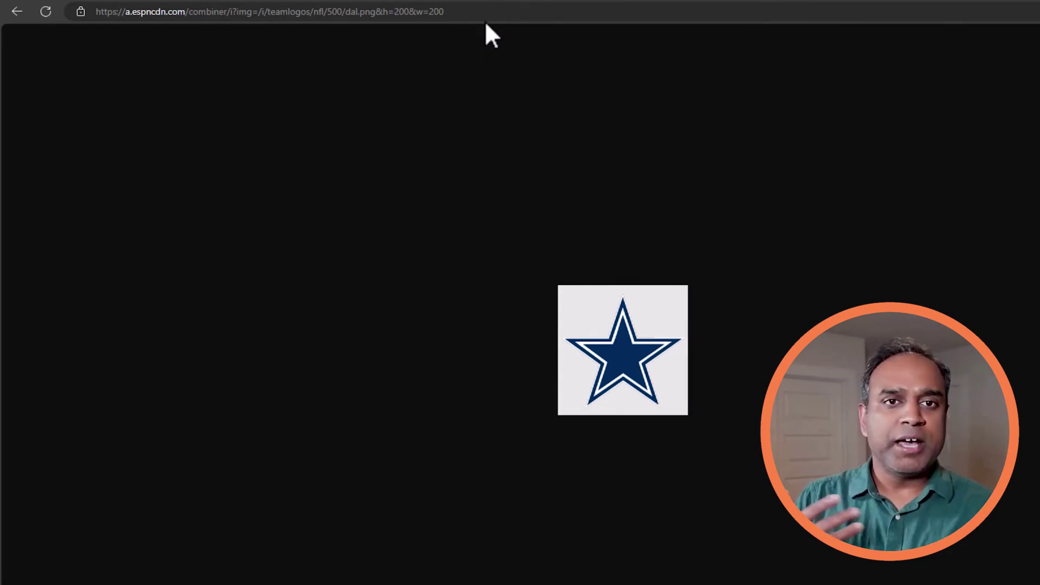
{"action": "left_click", "coordinate": [490, 14]}
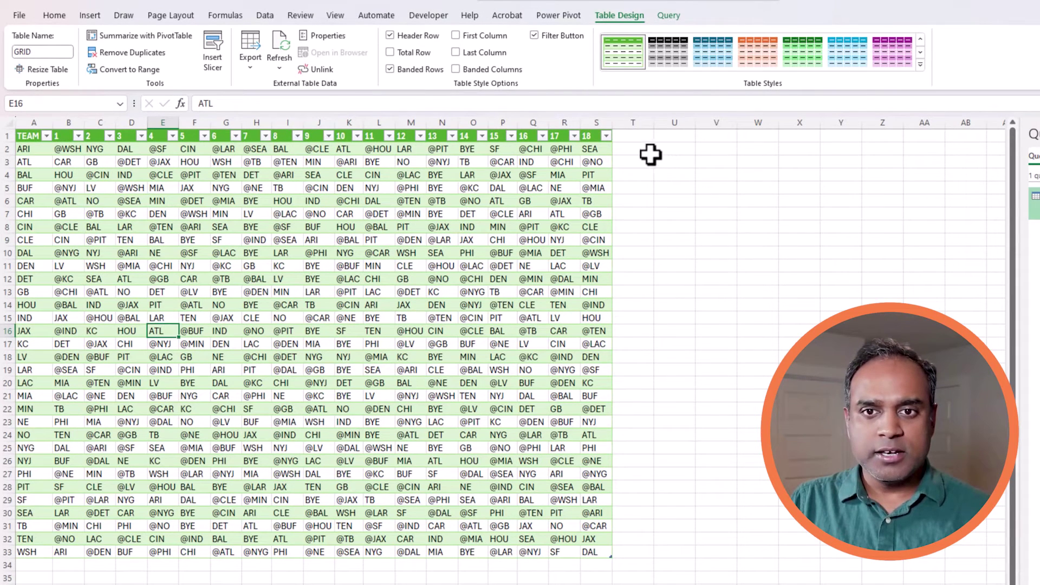
{"action": "left_click", "coordinate": [665, 150]}
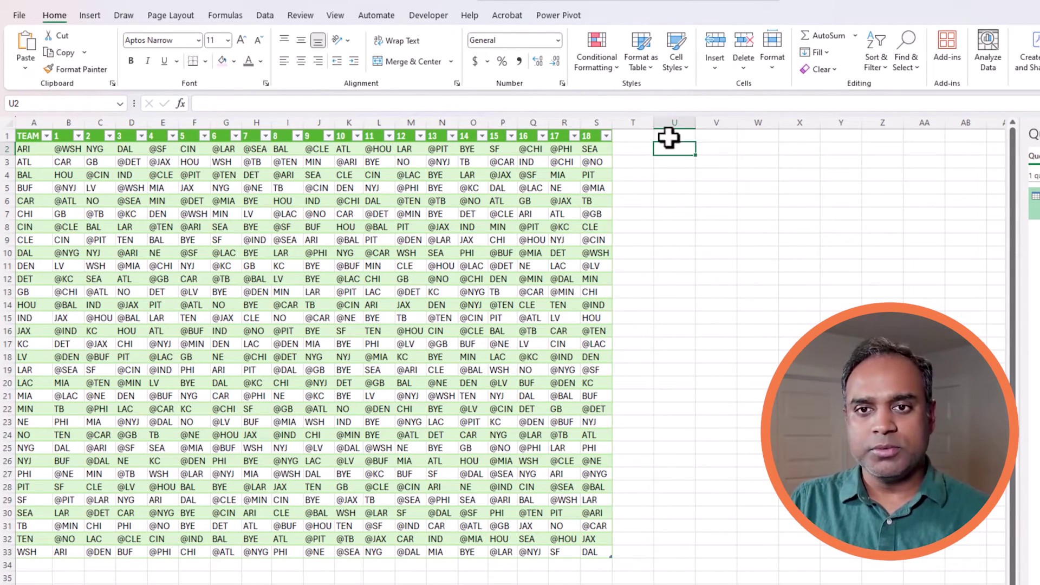
- Enter =IMAGE("…dal.png") with the pasted logo URL in U2 to show the Dallas star
{"action": "left_click", "coordinate": [666, 108]}
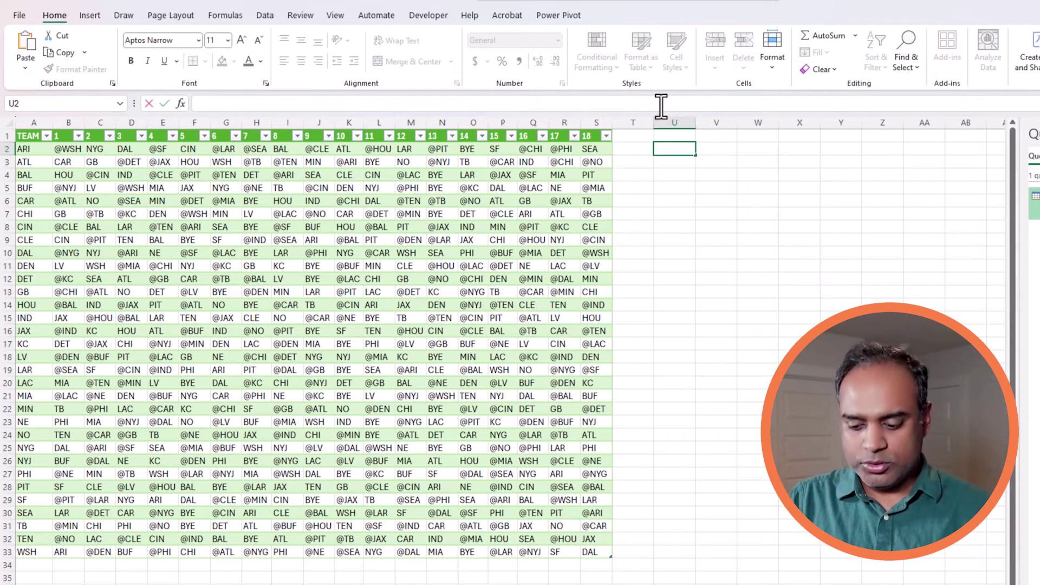
{"action": "type", "text": "=I"}
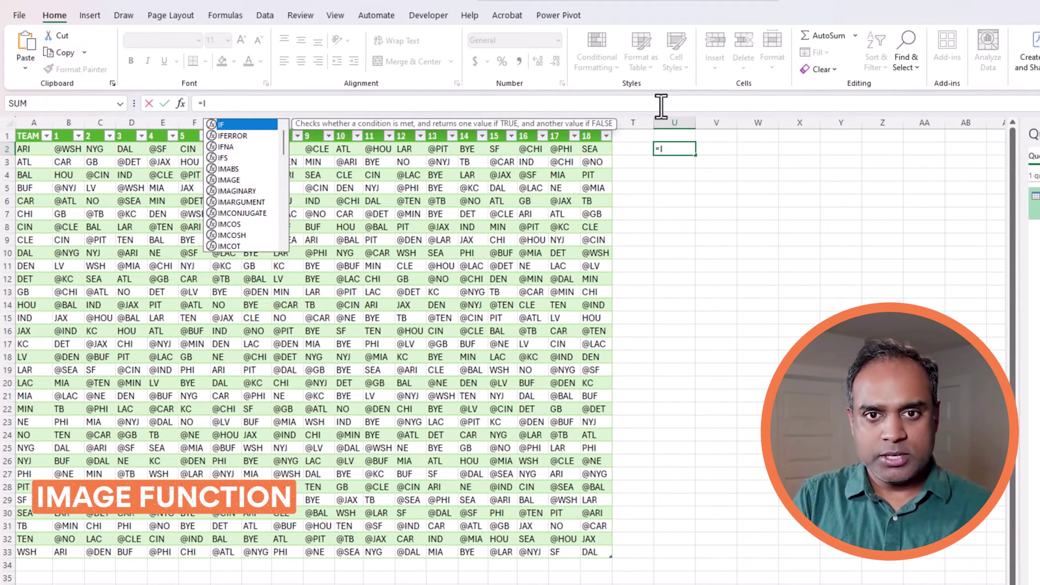
{"action": "type", "text": "MAGE("}
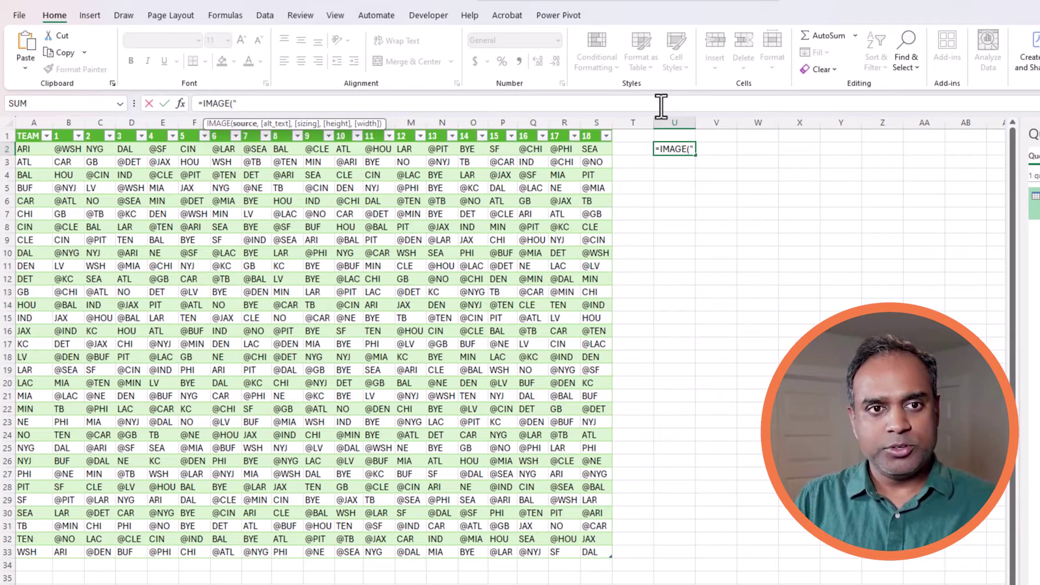
{"action": "type", "text": "\""}
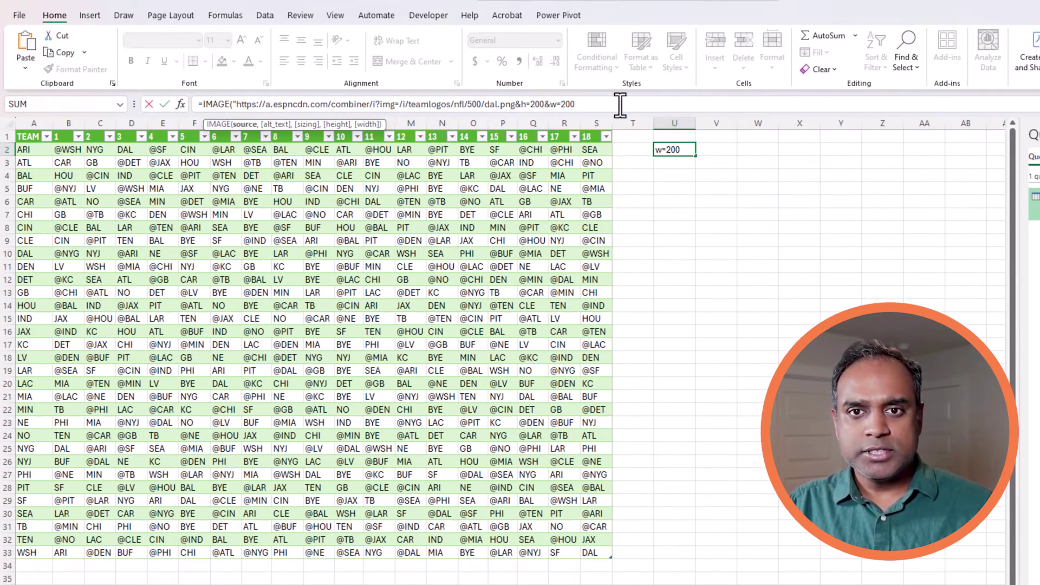
{"action": "type", "text": "\""}
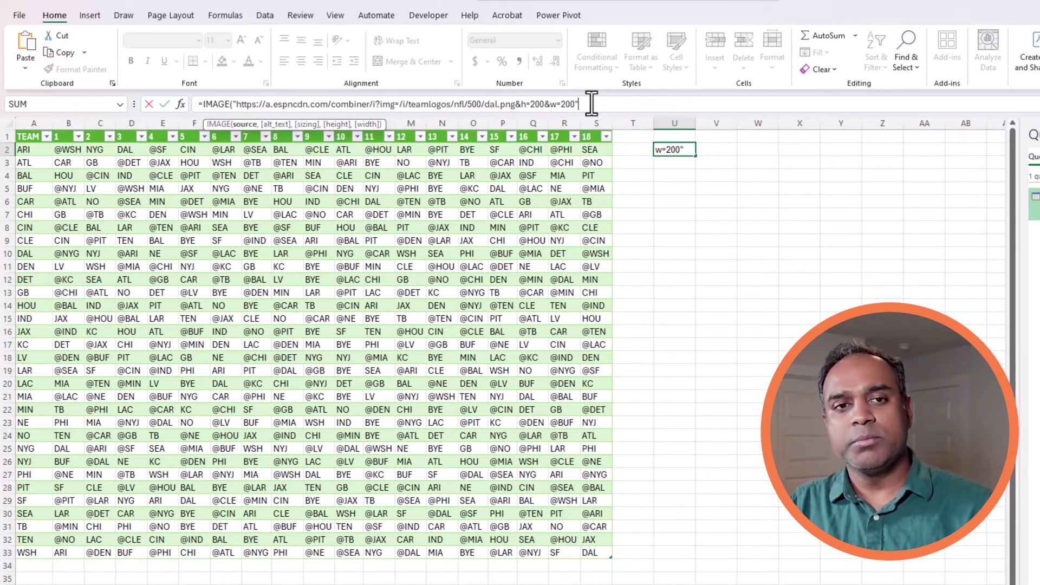
{"action": "type", "text": ")"}
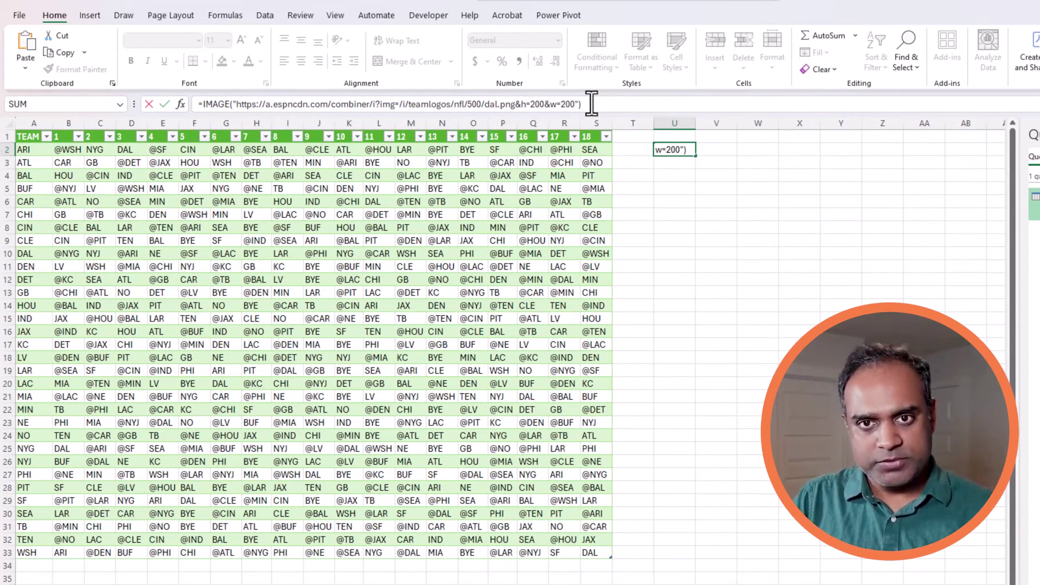
{"action": "key", "text": "Return"}
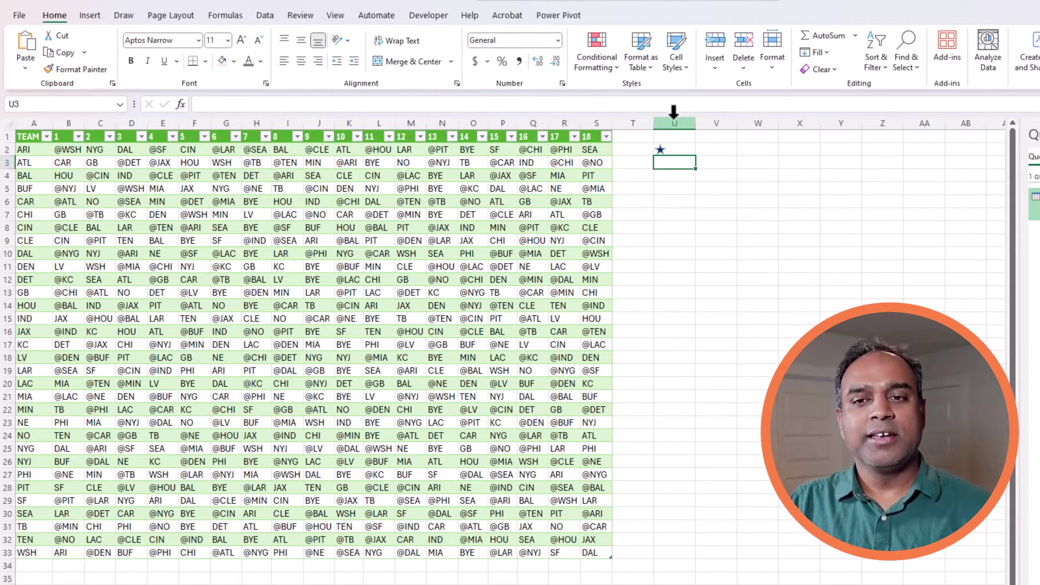
{"action": "left_click", "coordinate": [675, 145]}
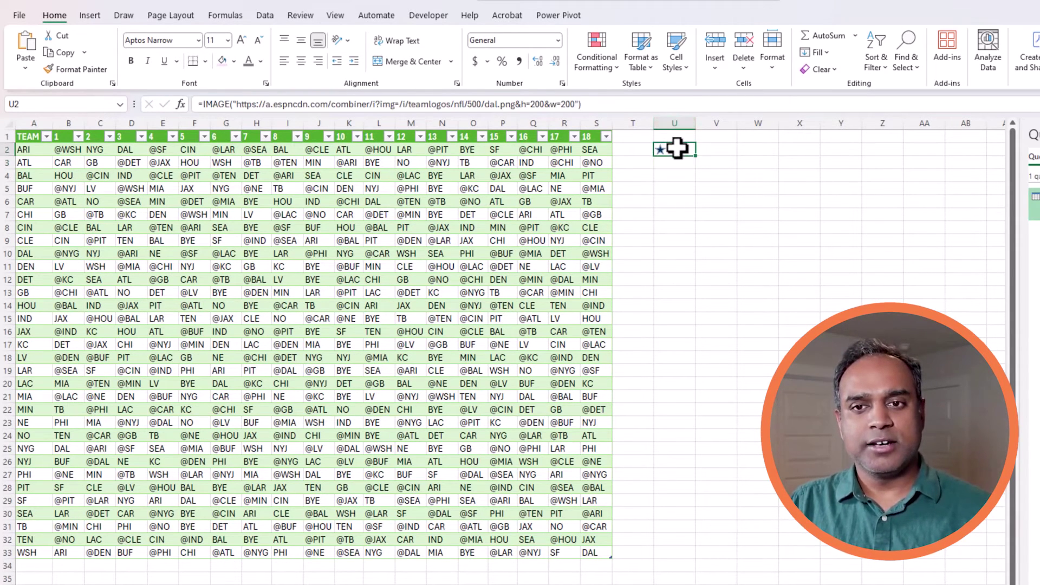
{"action": "left_click", "coordinate": [499, 104]}
{"action": "left_click_drag", "start_coordinate": [487, 104], "coordinate": [497, 105]}
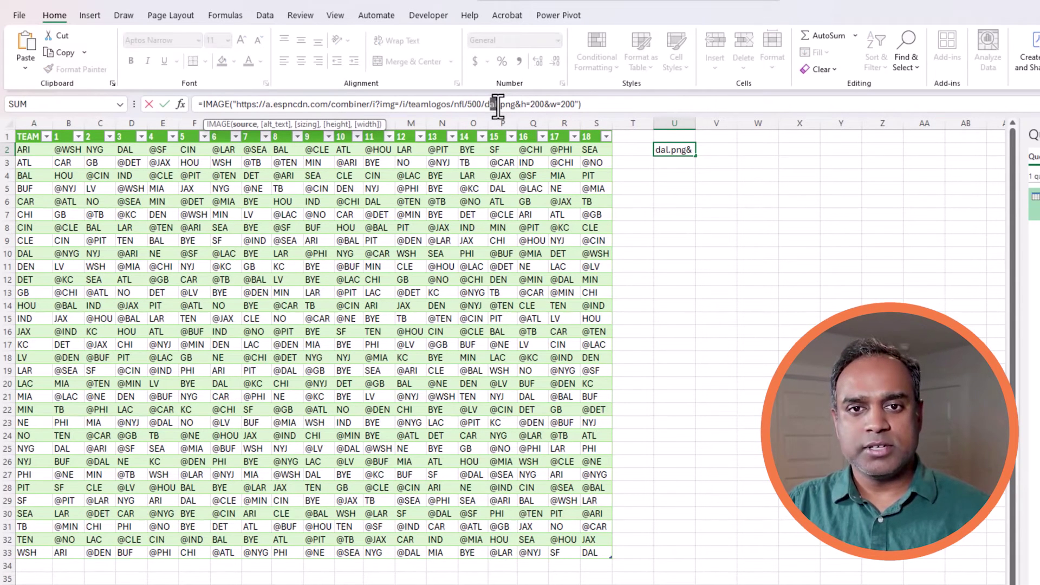
{"action": "left_click", "coordinate": [490, 104]}
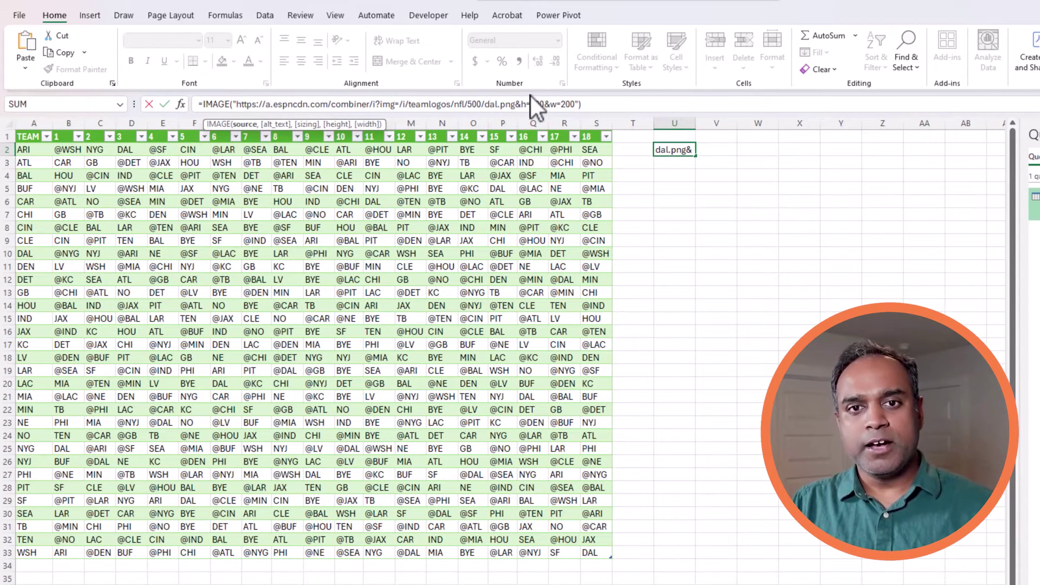
{"action": "key", "text": "shift+Left"}
{"action": "key", "text": "shift+Left"}
{"action": "key", "text": "shift+Left"}
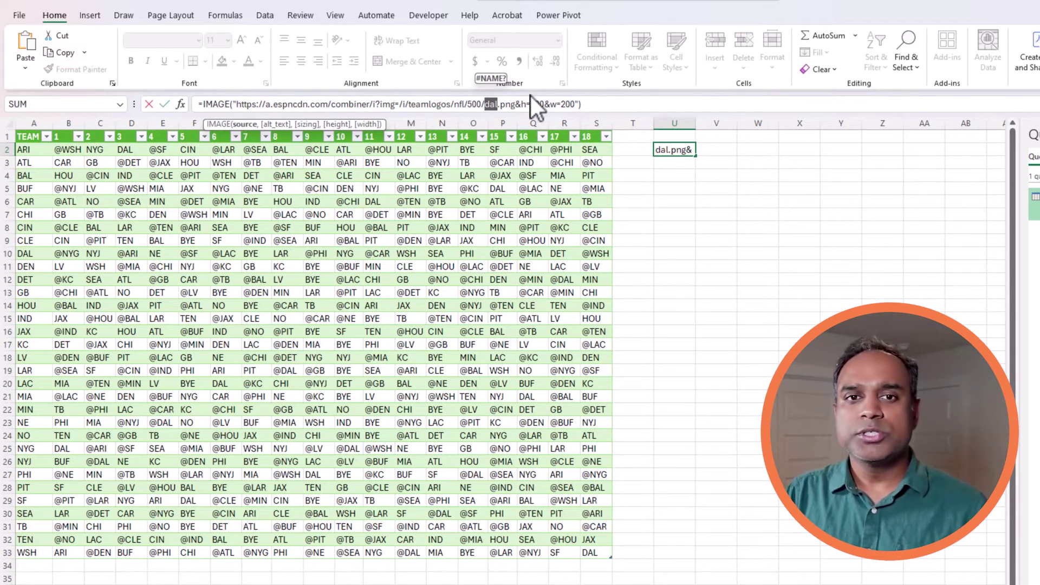
{"action": "type", "text": "\""}
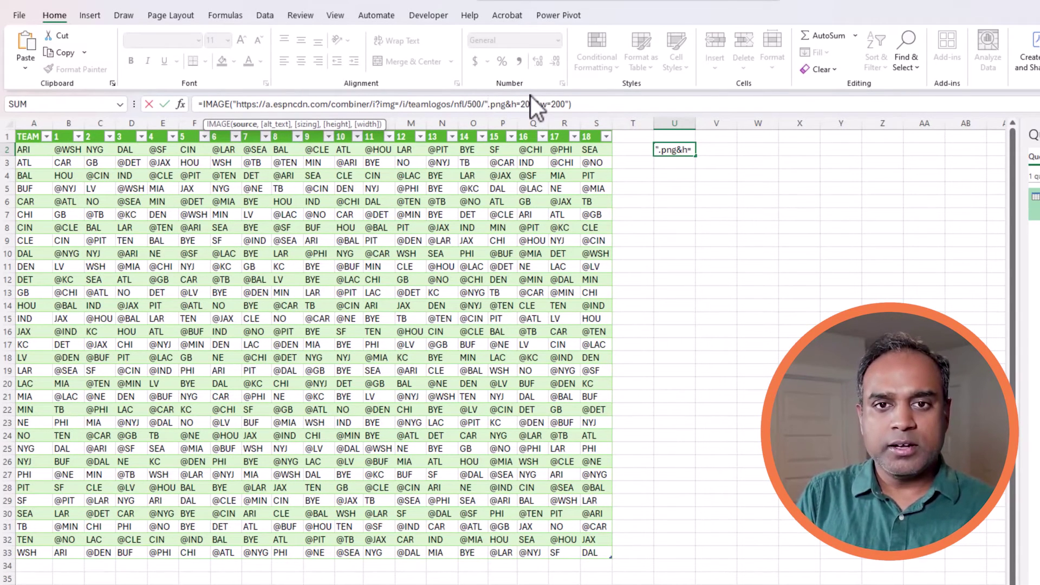
{"action": "type", "text": "&"}
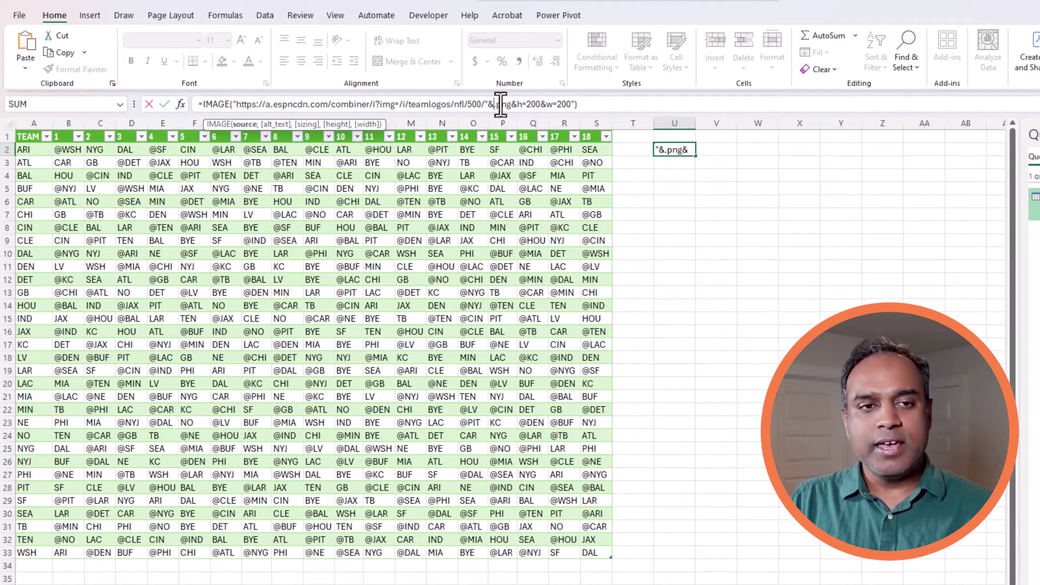
{"action": "left_click", "coordinate": [34, 150]}
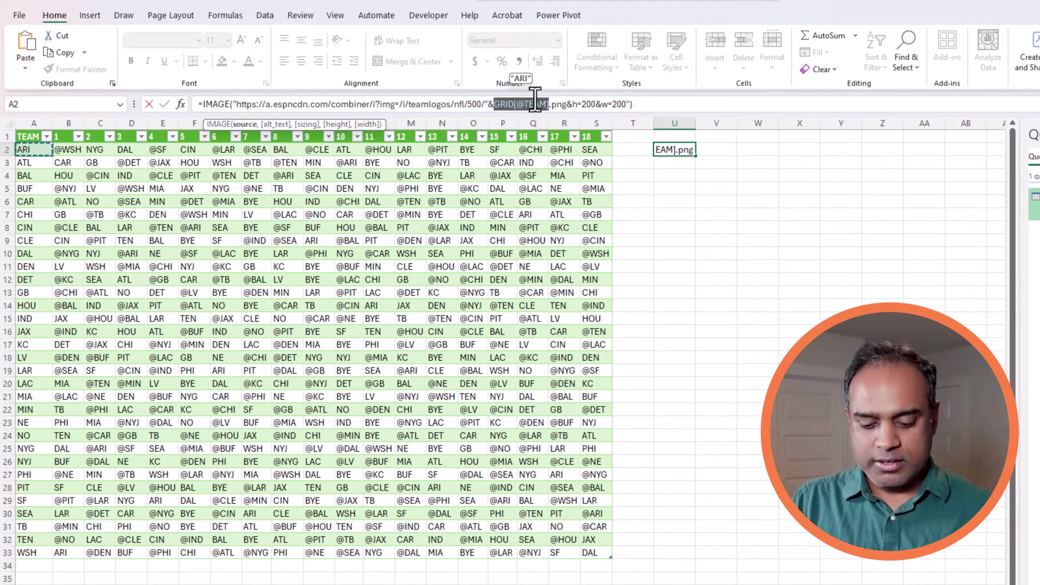
{"action": "type", "text": "&"}
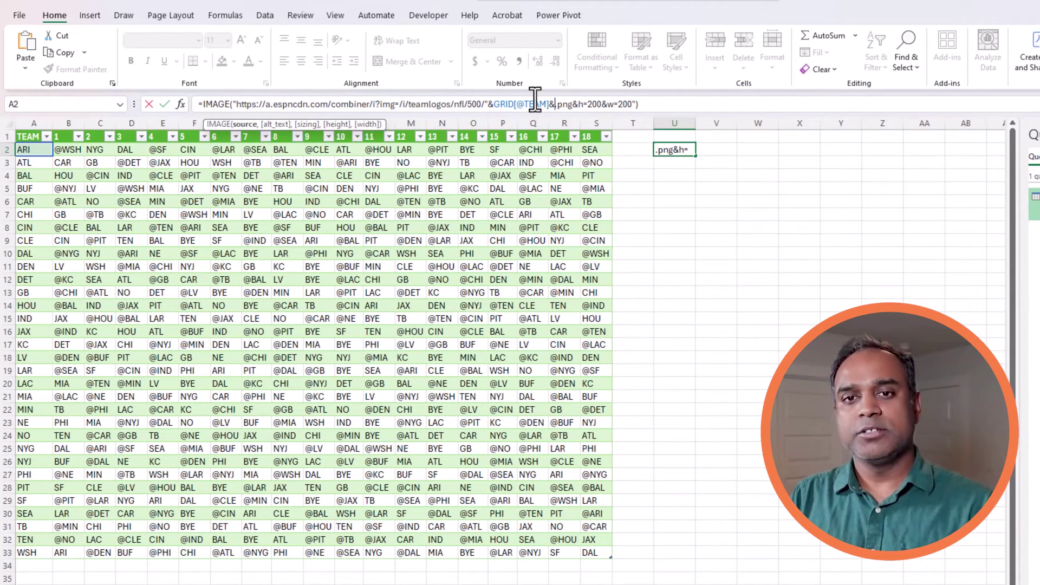
{"action": "key", "text": "Return"}
{"action": "key", "text": "Return"}
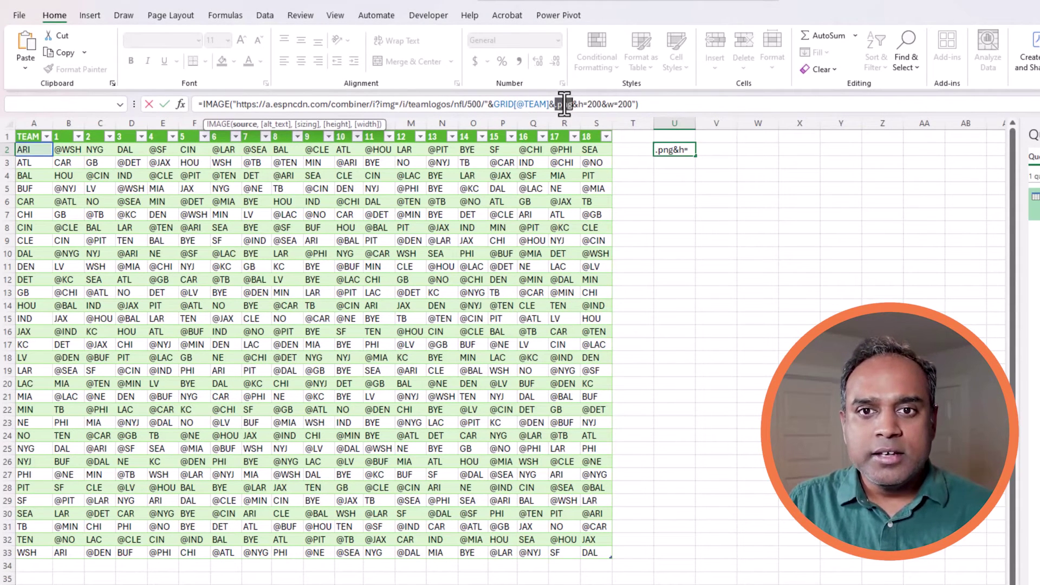
- Add the missing quote after the TEAM reference so U2 shows the Arizona logo
{"action": "left_click", "coordinate": [556, 104]}
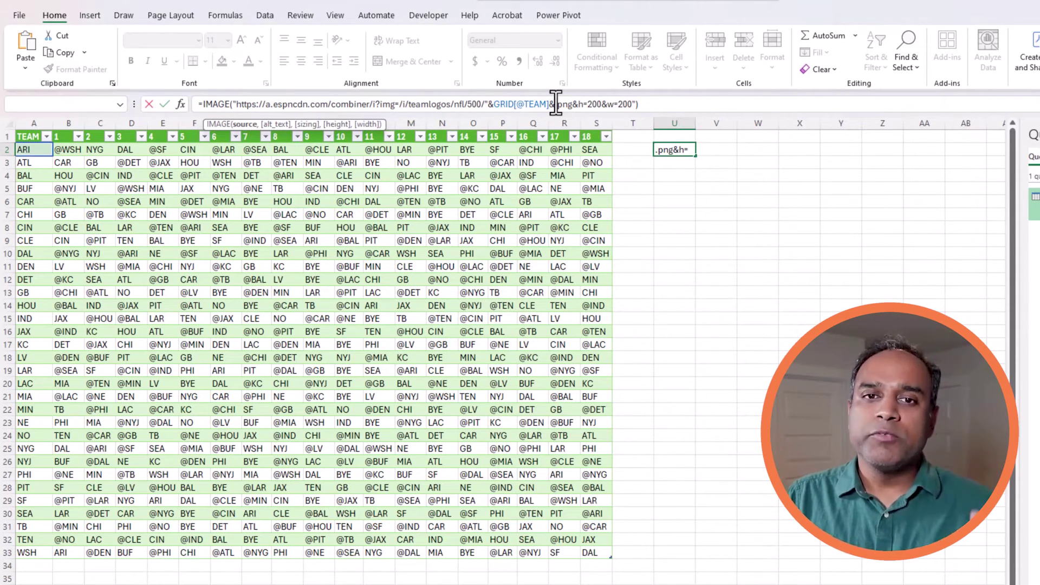
{"action": "left_click", "coordinate": [489, 104]}
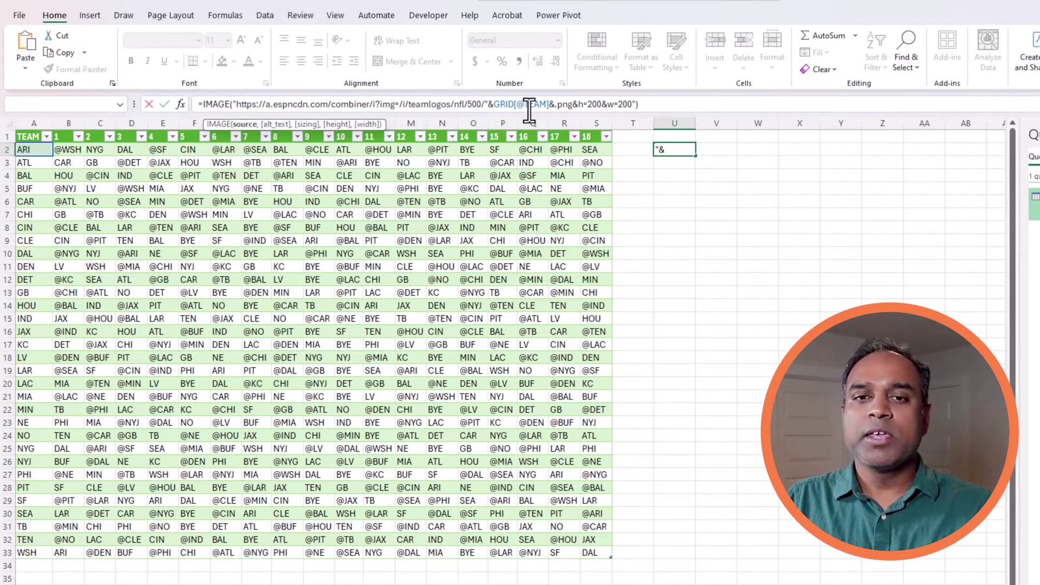
{"action": "left_click", "coordinate": [551, 105]}
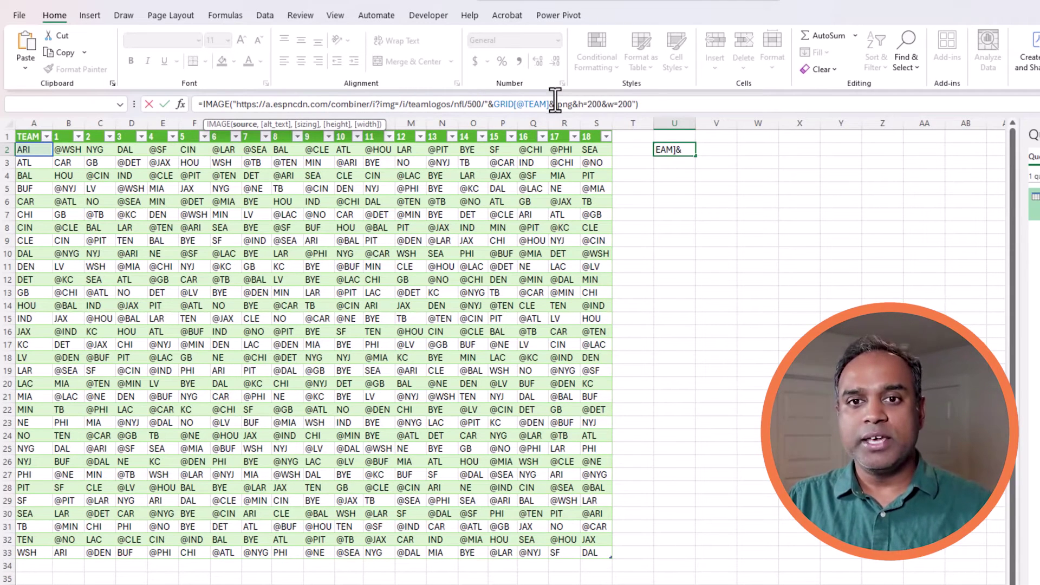
{"action": "left_click", "coordinate": [556, 103]}
{"action": "type", "text": "\""}
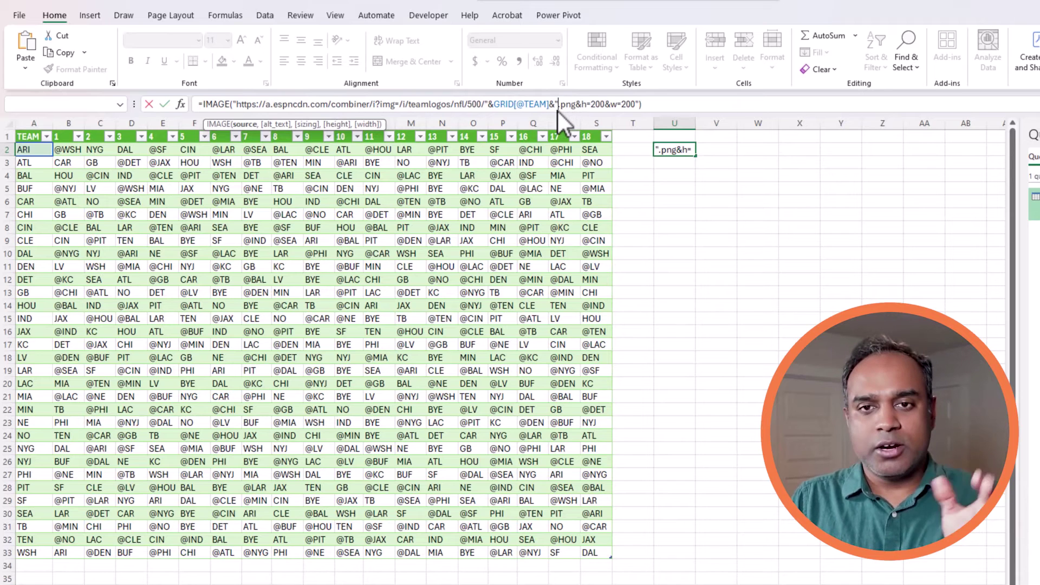
{"action": "left_click", "coordinate": [639, 104]}
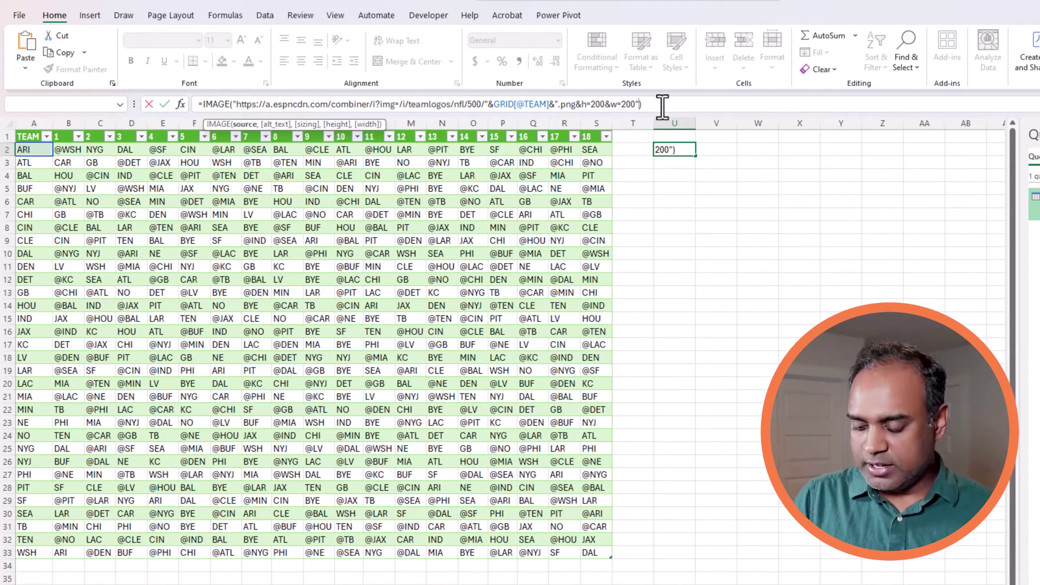
{"action": "key", "text": "Return"}
{"action": "key", "text": "Up"}
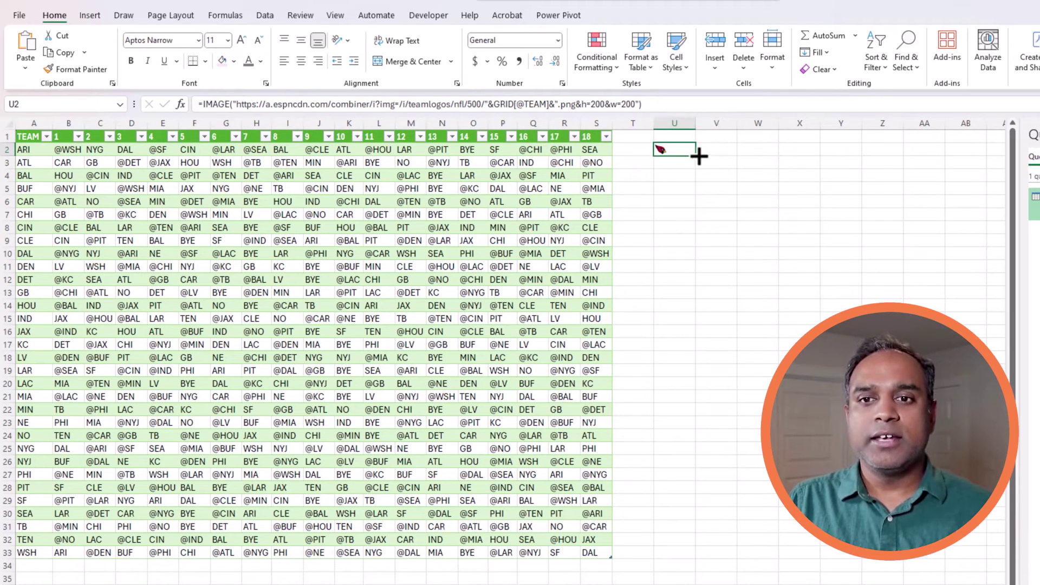
- Fill the logo formula down column U and make rows 2–33 taller so logos display larger
{"action": "left_click_drag", "start_coordinate": [695, 156], "coordinate": [673, 553]}
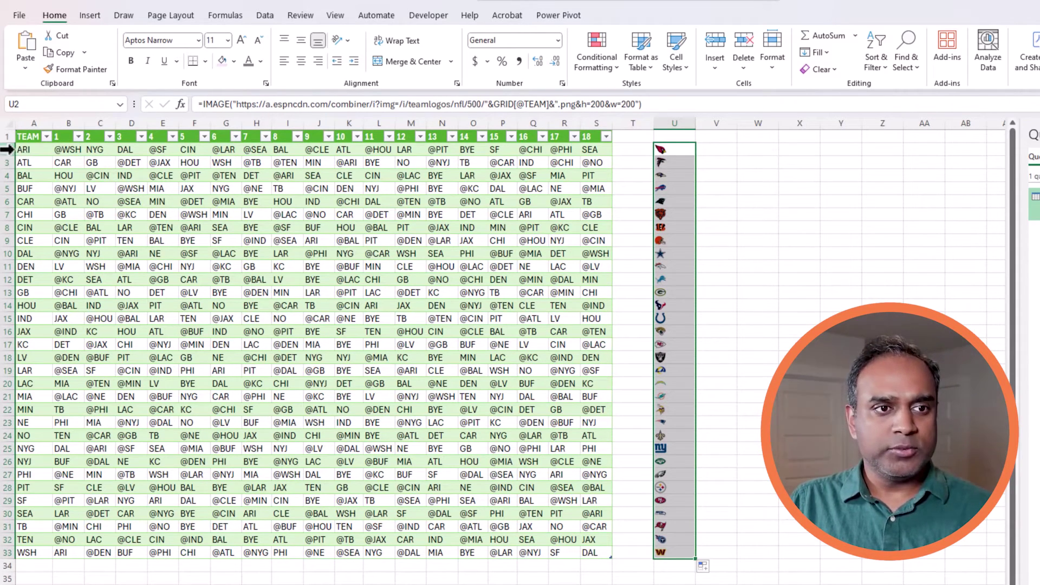
{"action": "left_click_drag", "start_coordinate": [7, 150], "coordinate": [34, 553]}
{"action": "right_click", "coordinate": [65, 538]}
{"action": "left_click", "coordinate": [145, 471]}
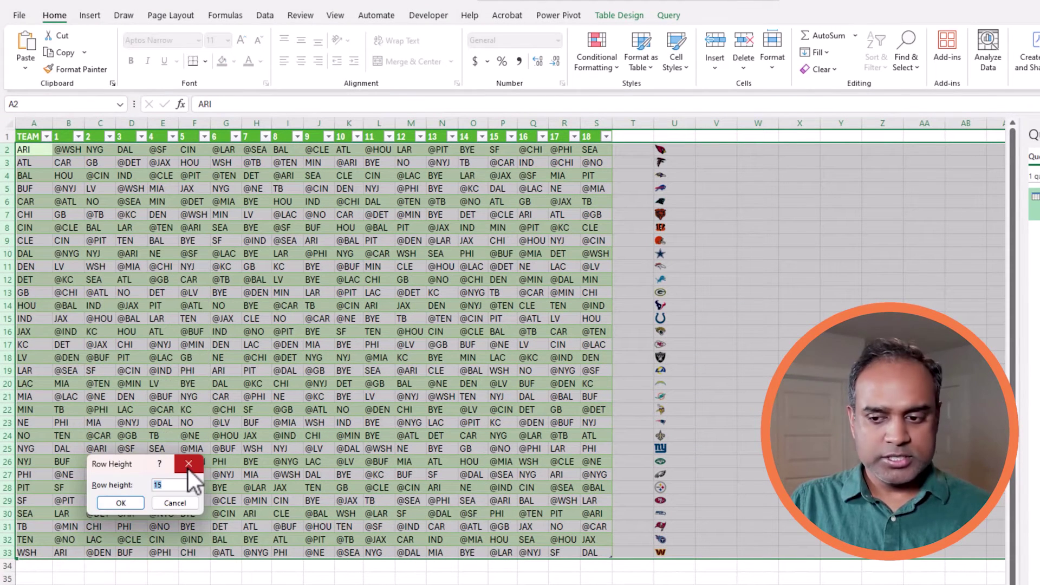
{"action": "left_click", "coordinate": [188, 465]}
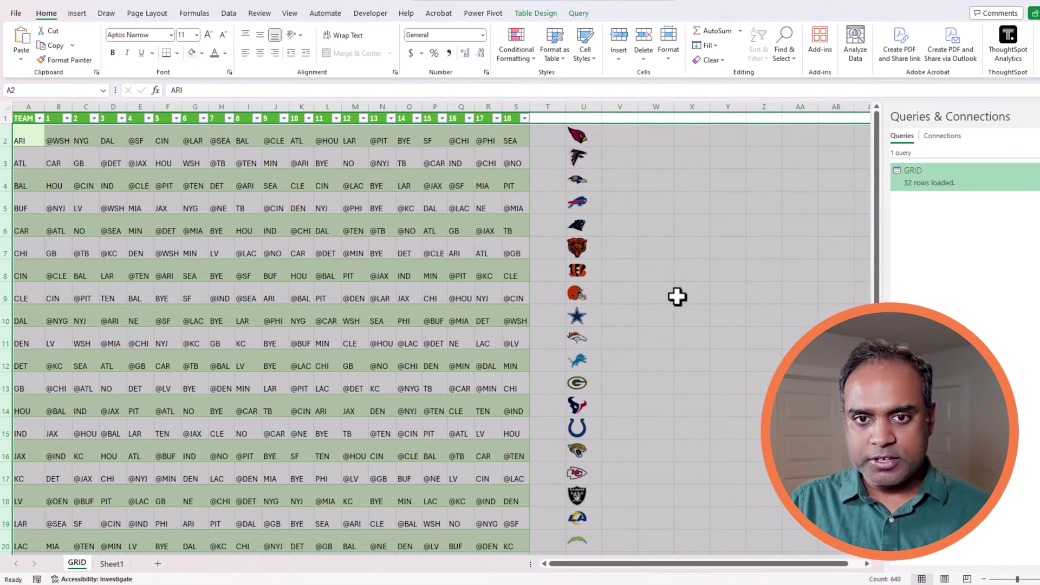
- Set column U's width to 8, then narrow it further to 7
{"action": "left_click", "coordinate": [678, 296]}
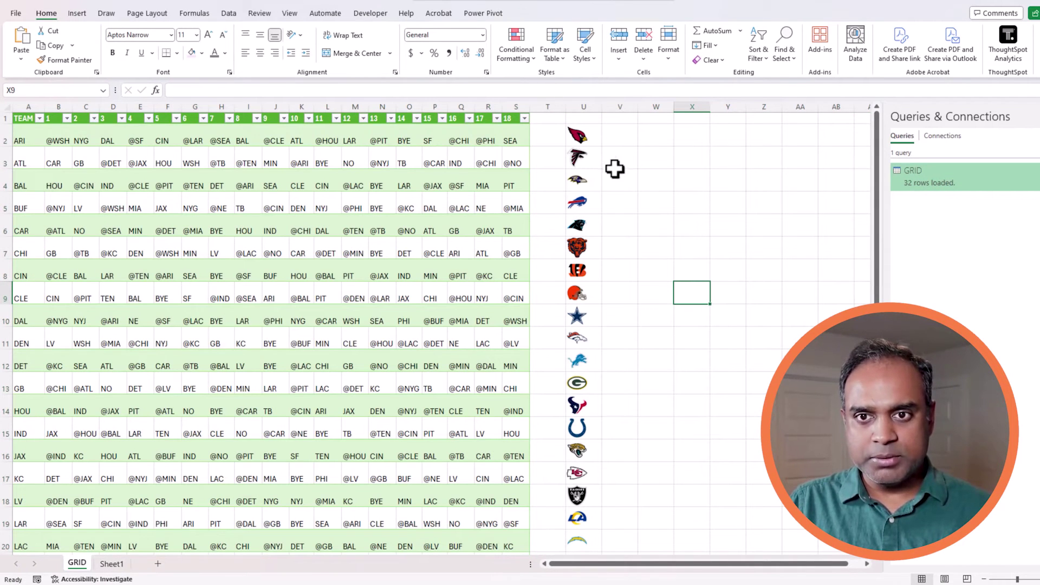
{"action": "left_click", "coordinate": [596, 107]}
{"action": "right_click", "coordinate": [594, 107]}
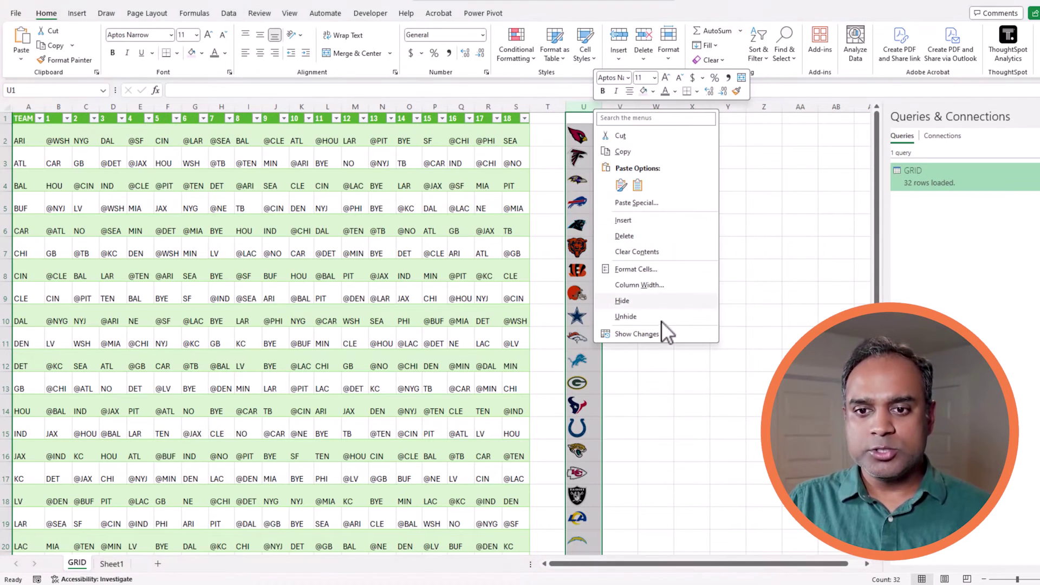
{"action": "left_click", "coordinate": [660, 289]}
{"action": "type", "text": "8"}
{"action": "key", "text": "Return"}
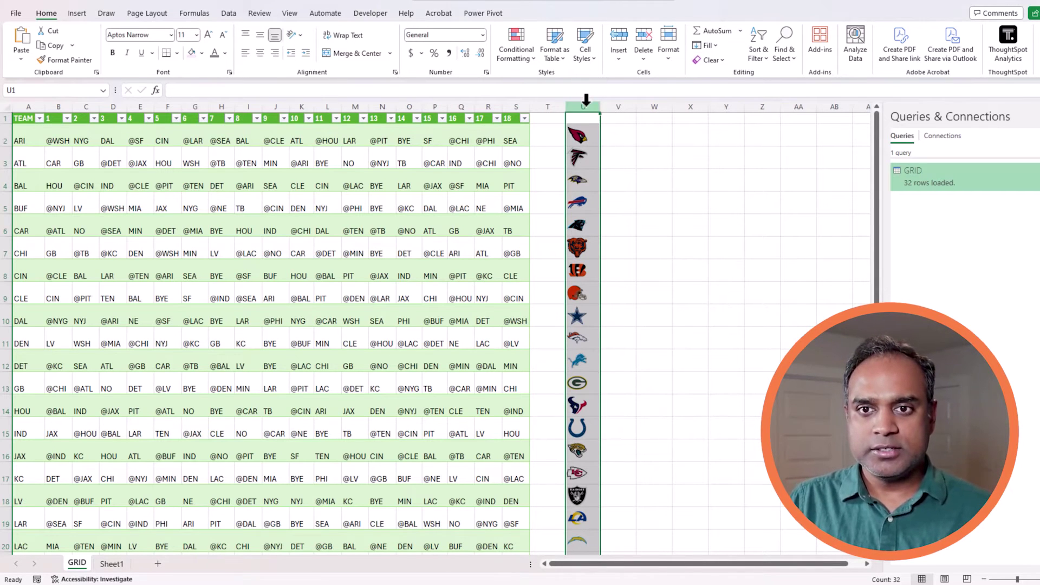
{"action": "right_click", "coordinate": [588, 103]}
{"action": "left_click", "coordinate": [631, 282]}
{"action": "type", "text": "7"}
{"action": "key", "text": "Return"}
- Centre the team logos in U2:U33 horizontally
{"action": "left_click", "coordinate": [650, 248]}
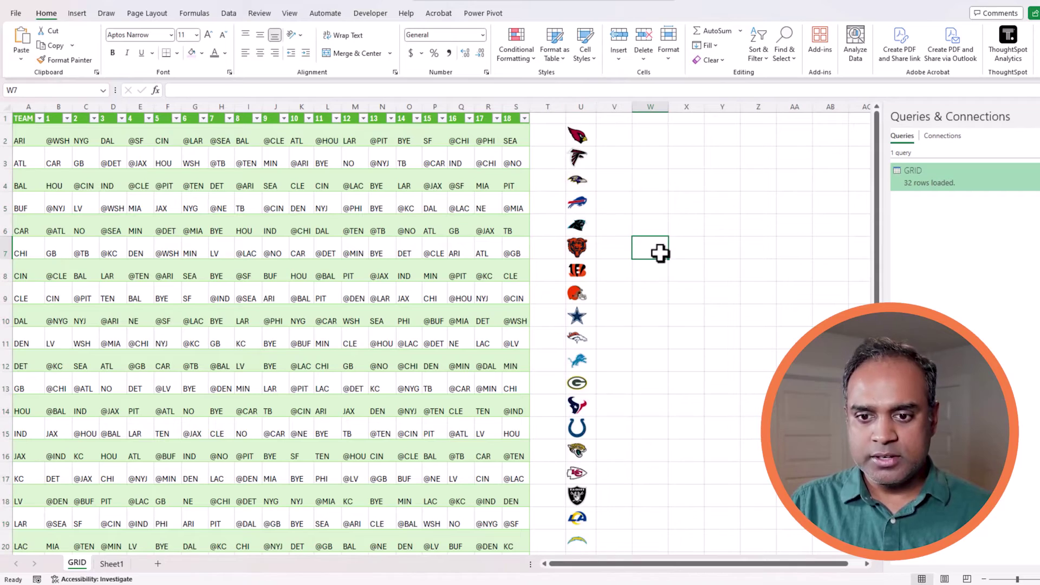
{"action": "left_click", "coordinate": [590, 133]}
{"action": "scroll", "coordinate": [638, 399], "scroll_direction": "down", "scroll_amount": 3}
{"action": "scroll", "coordinate": [599, 448], "scroll_direction": "down", "scroll_amount": 3}
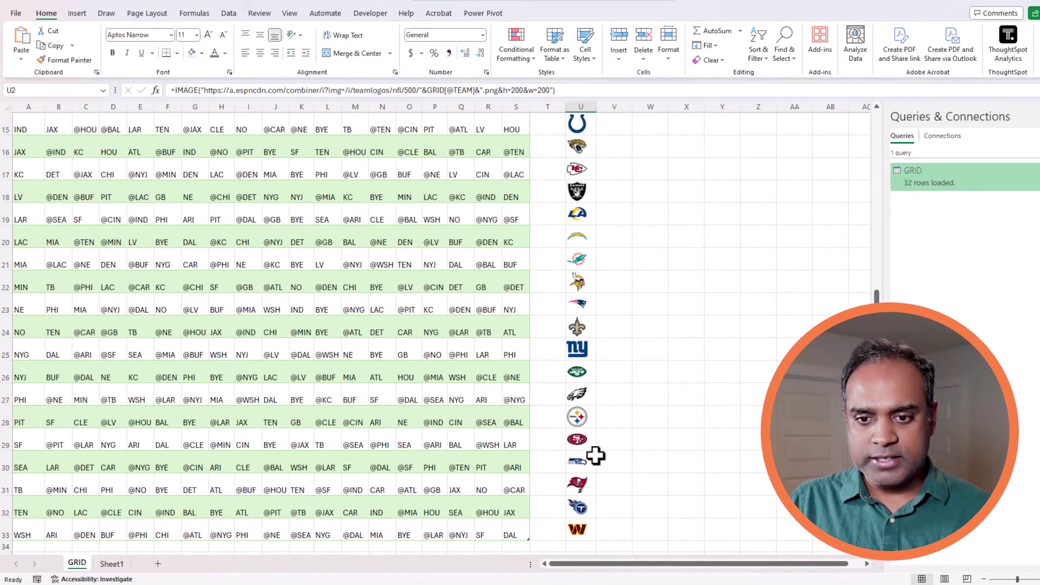
{"action": "left_click", "coordinate": [586, 433], "text": "shift"}
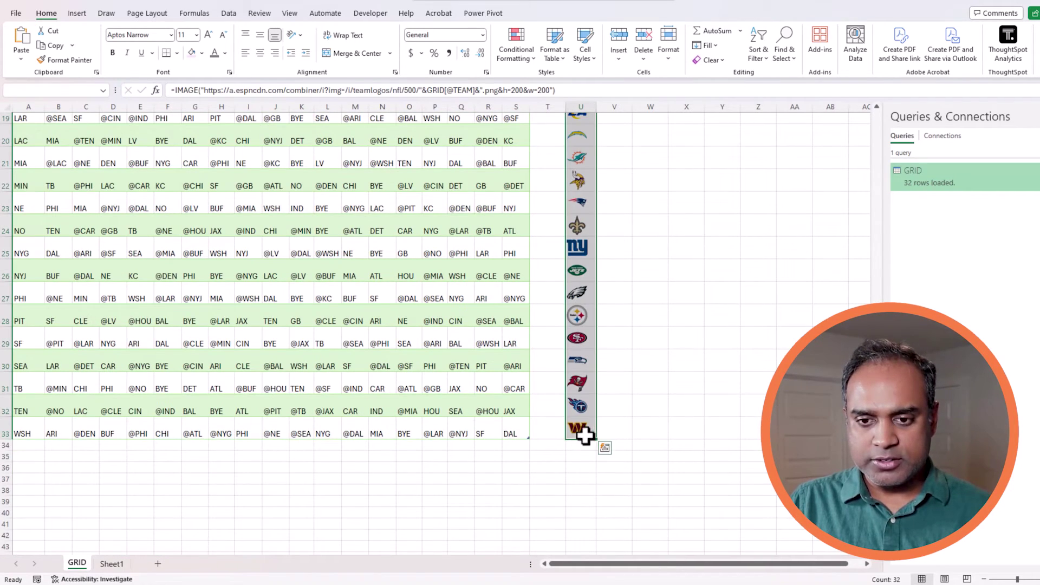
{"action": "left_click", "coordinate": [260, 53]}
{"action": "left_click", "coordinate": [711, 288]}
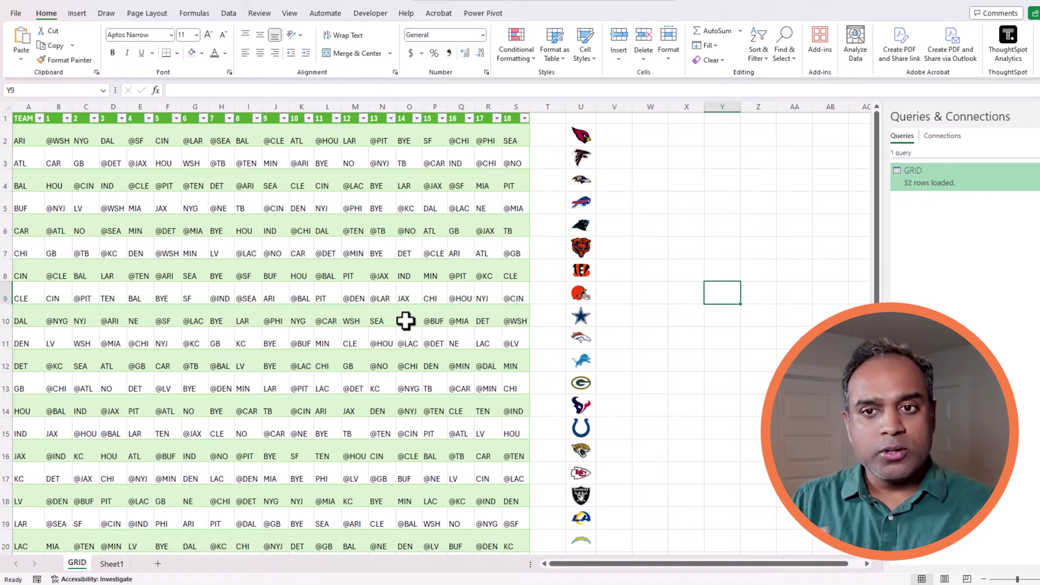
{"action": "left_click", "coordinate": [582, 137]}
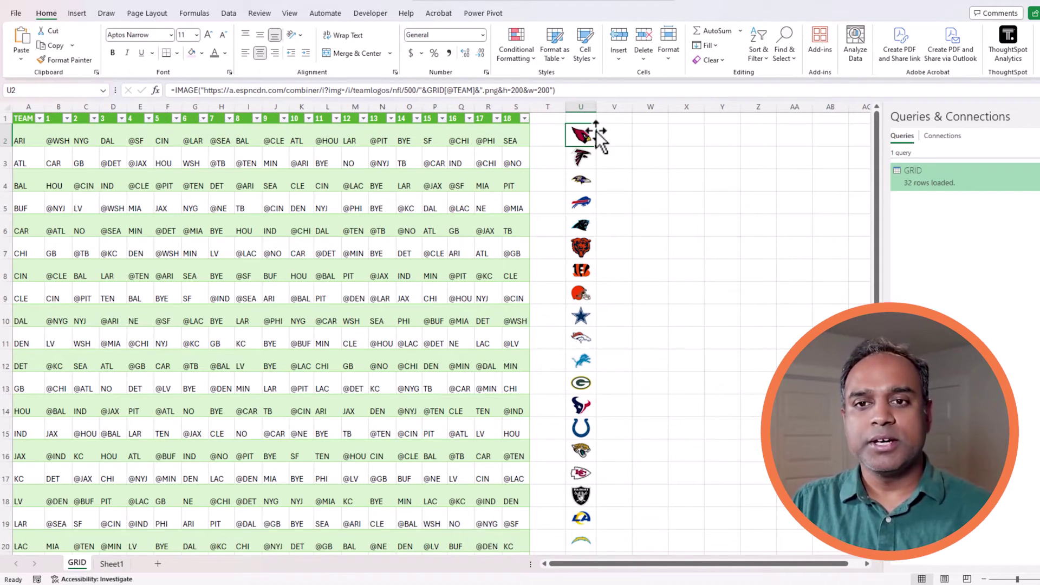
{"action": "left_click_drag", "start_coordinate": [574, 89], "coordinate": [165, 79]}
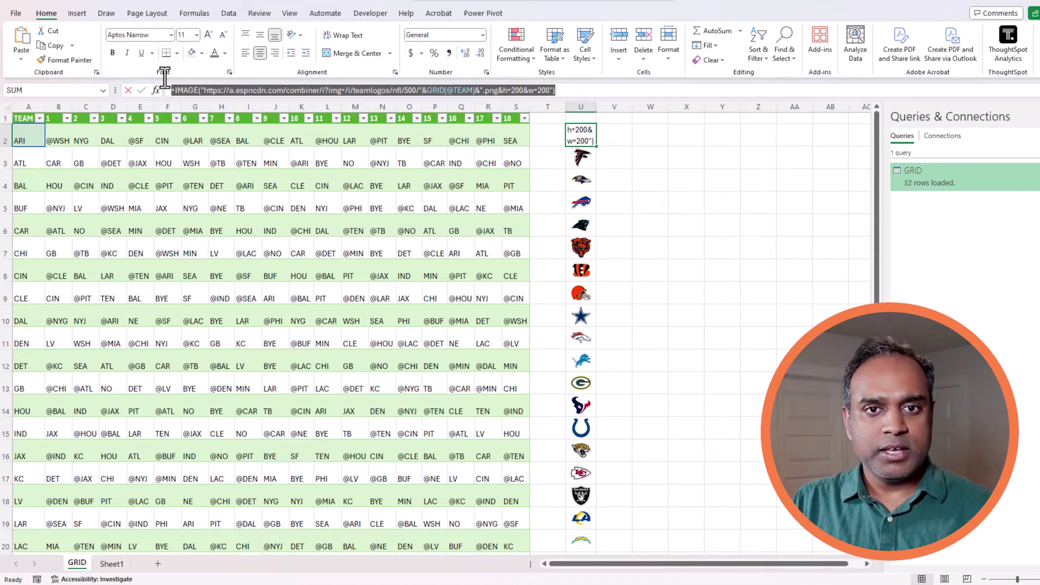
{"action": "key", "text": "ctrl+c"}
{"action": "key", "text": "Escape"}
{"action": "key", "text": "Right"}
{"action": "left_click", "coordinate": [585, 90]}
{"action": "key", "text": "ctrl+v"}
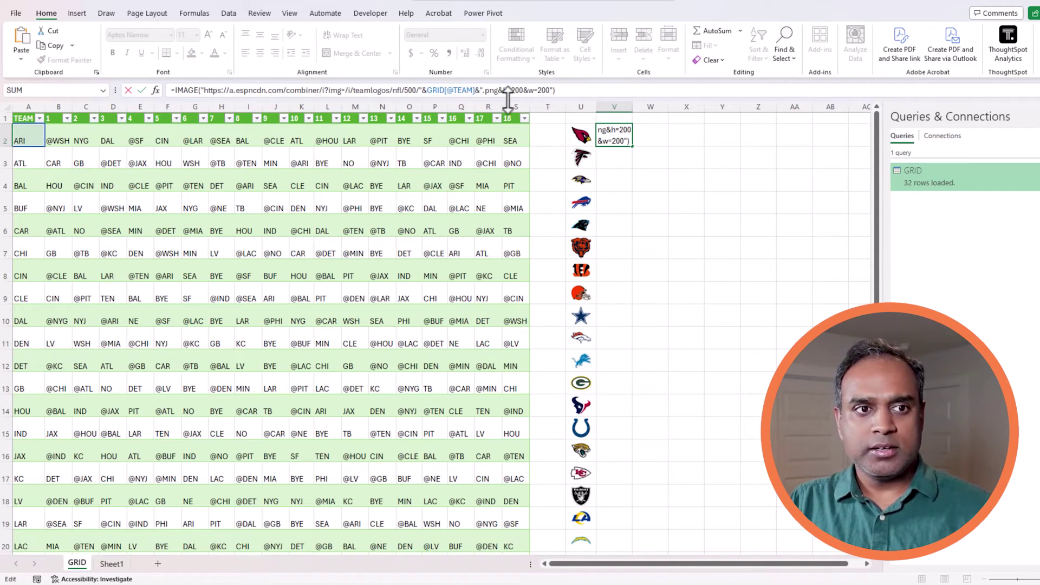
{"action": "double_click", "coordinate": [461, 90]}
{"action": "type", "text": "B4"}
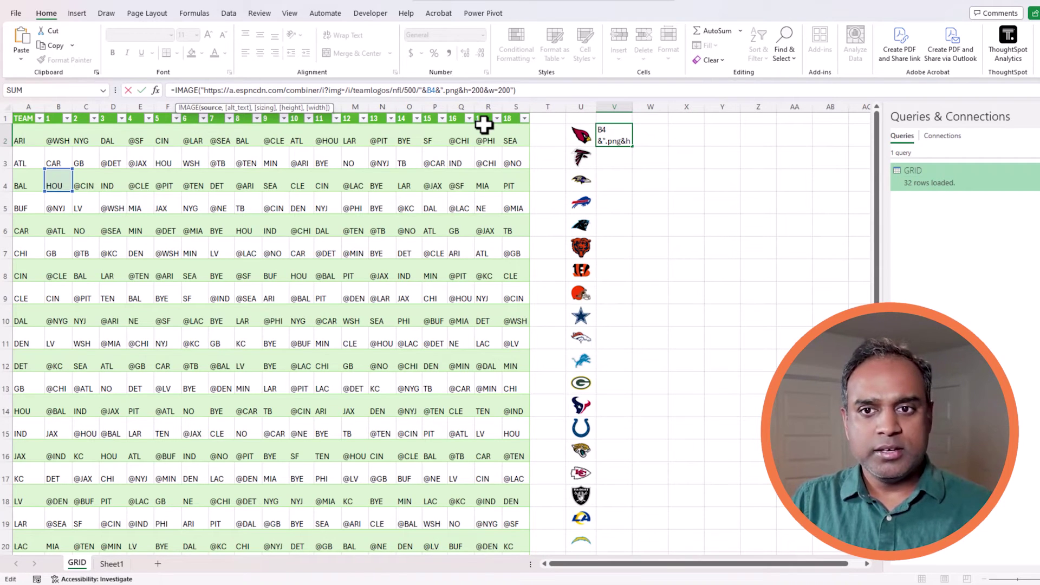
{"action": "key", "text": "BackSpace"}
{"action": "type", "text": "2"}
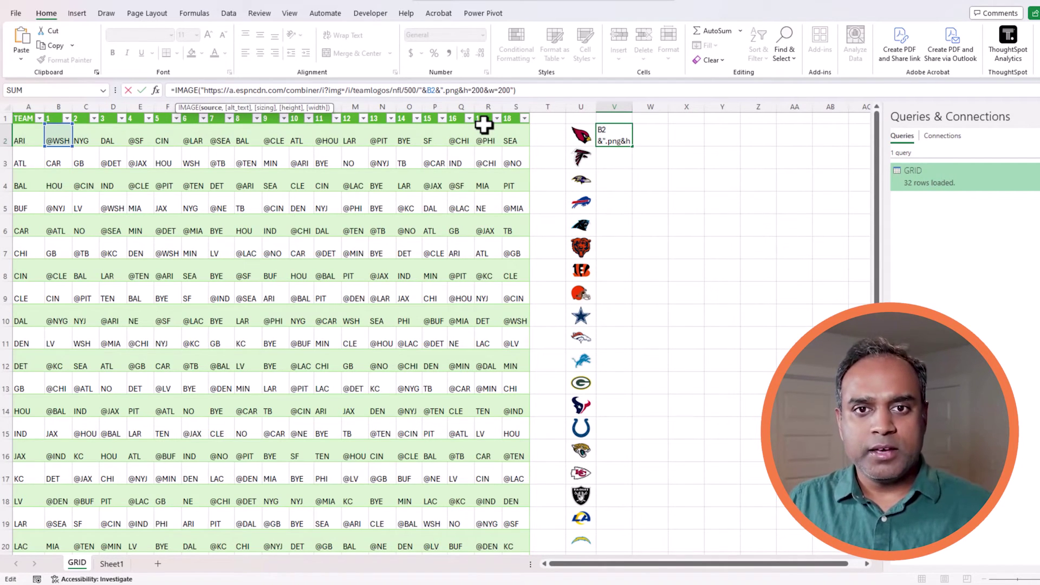
{"action": "key", "text": "Return"}
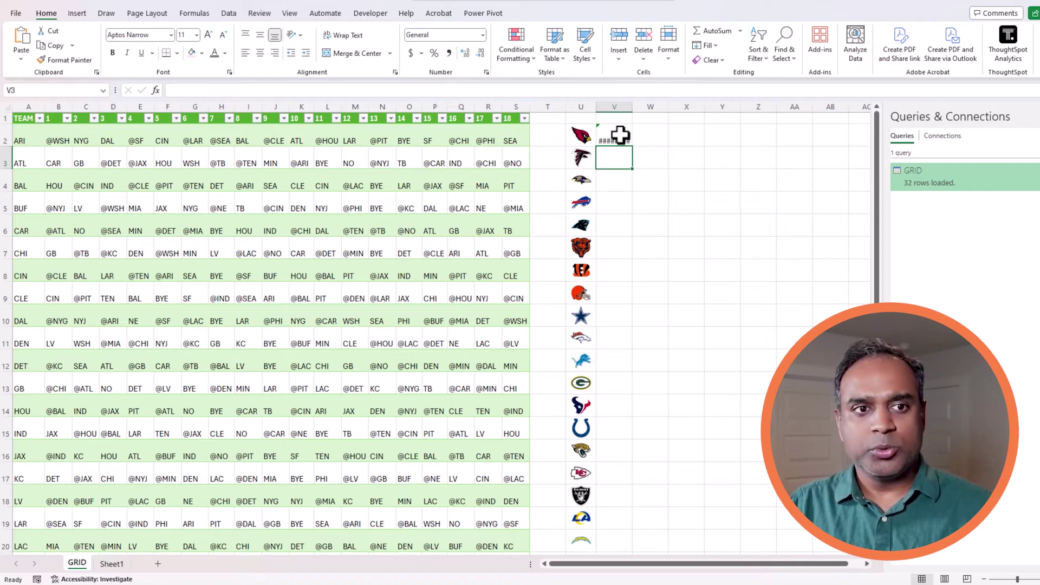
{"action": "left_click", "coordinate": [621, 135]}
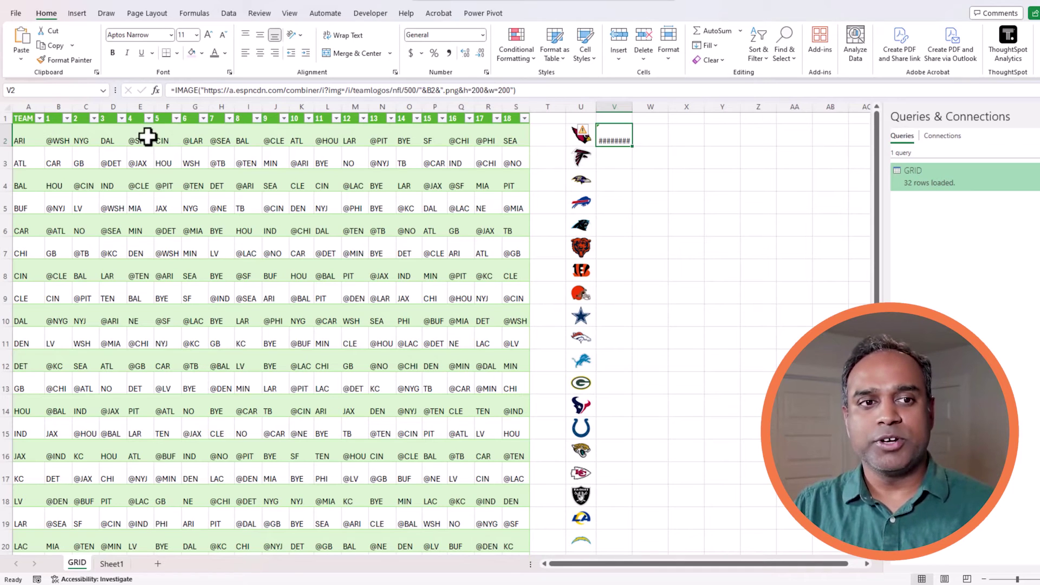
- Wrap B2 in SUBSTITUTE(B2,"@","") so the opponent code loses its @ in the image address
{"action": "left_click", "coordinate": [451, 90]}
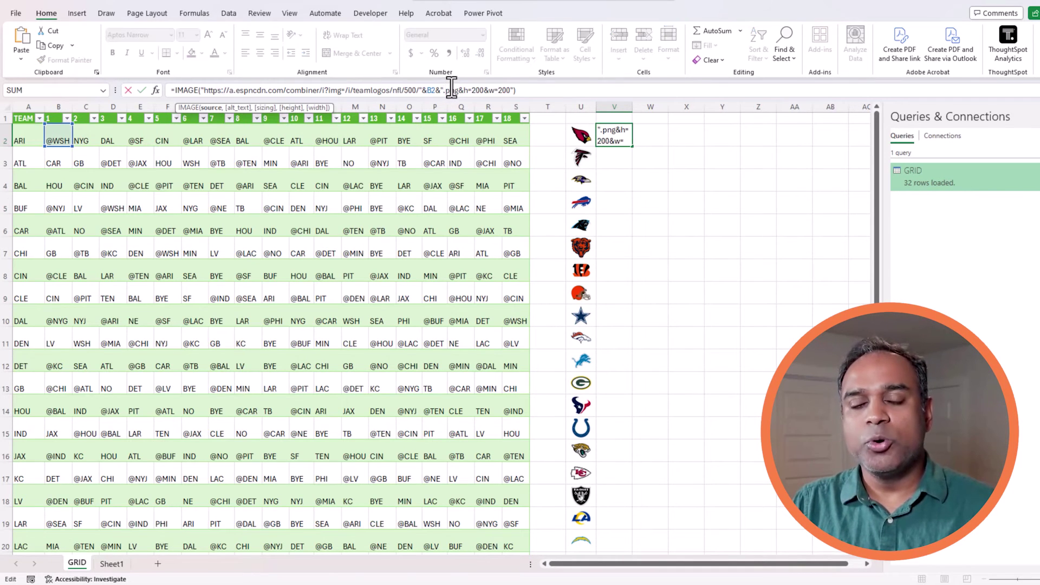
{"action": "left_click", "coordinate": [435, 89]}
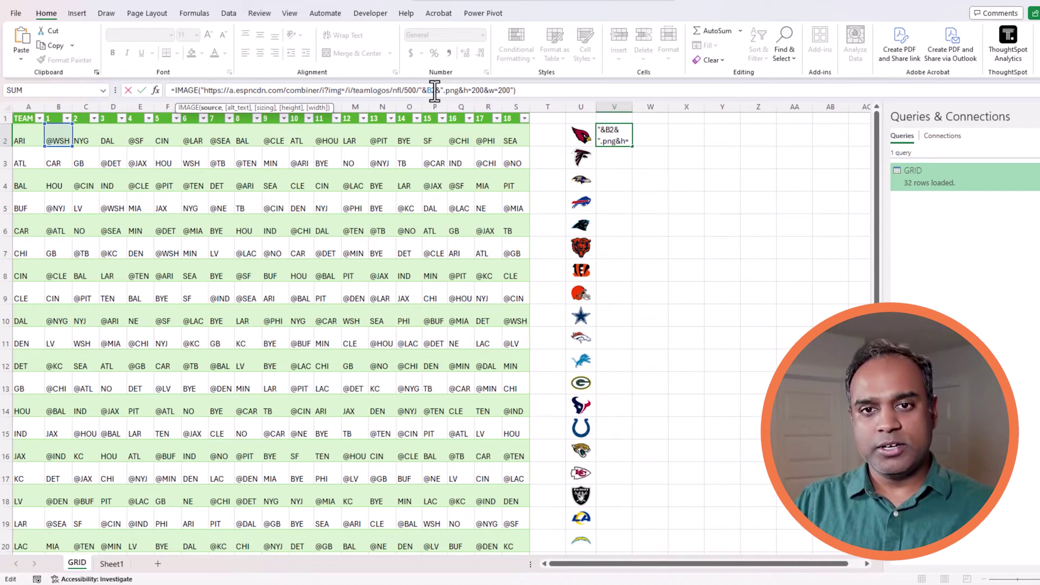
{"action": "type", "text": "SUBST"}
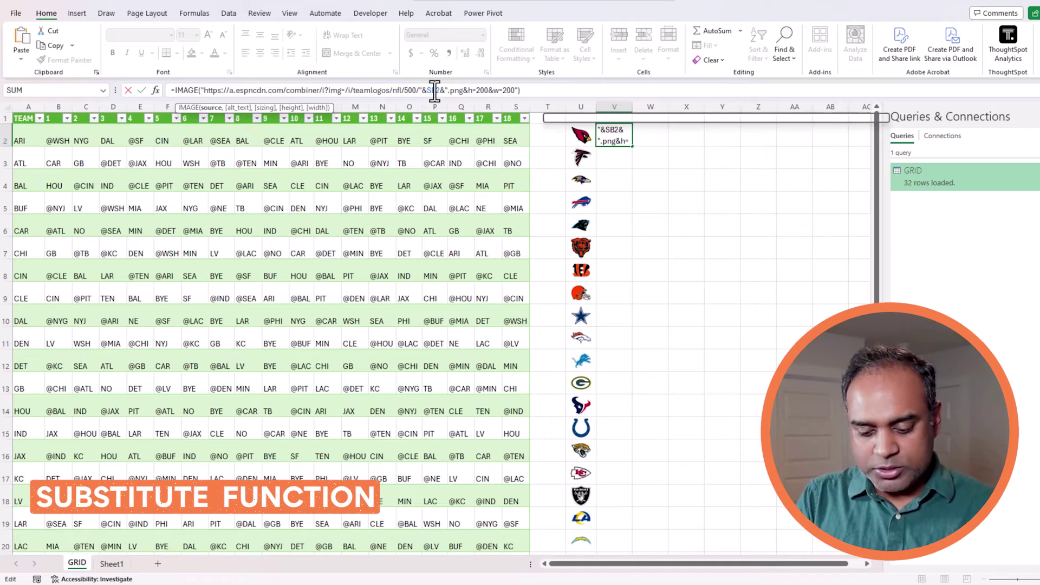
{"action": "type", "text": "I"}
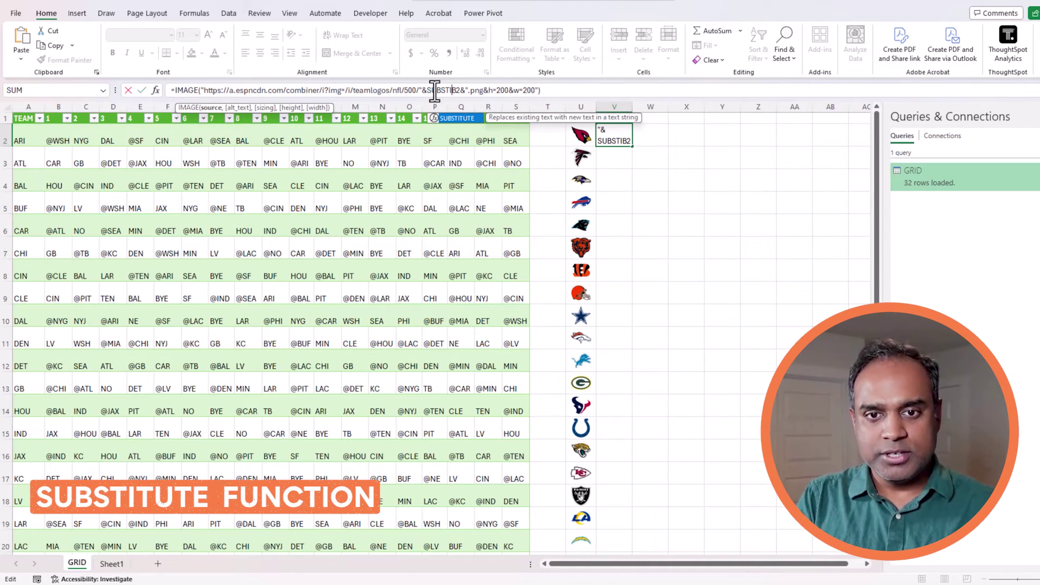
{"action": "key", "text": "Tab"}
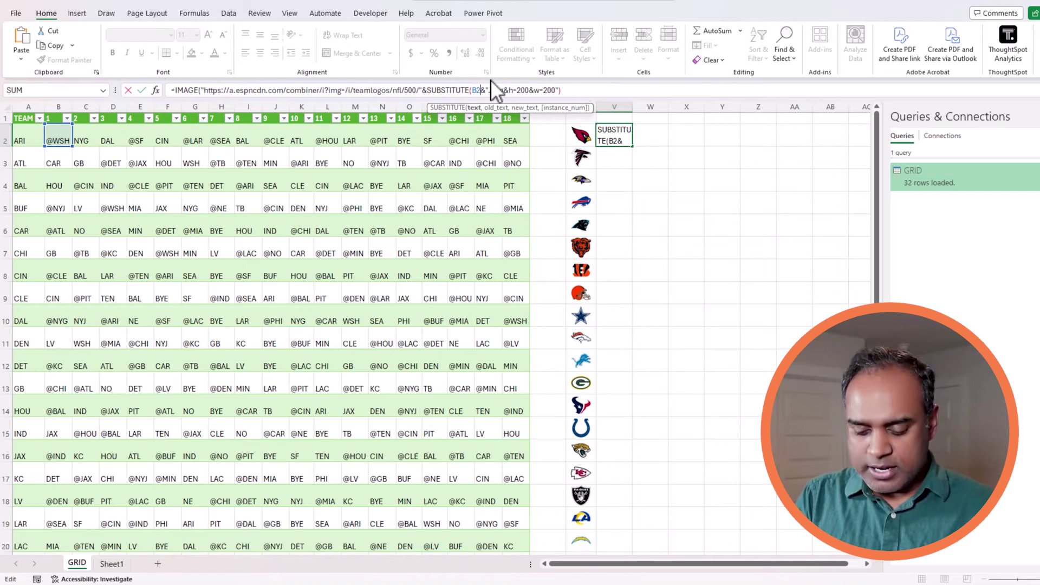
{"action": "type", "text": ",\""}
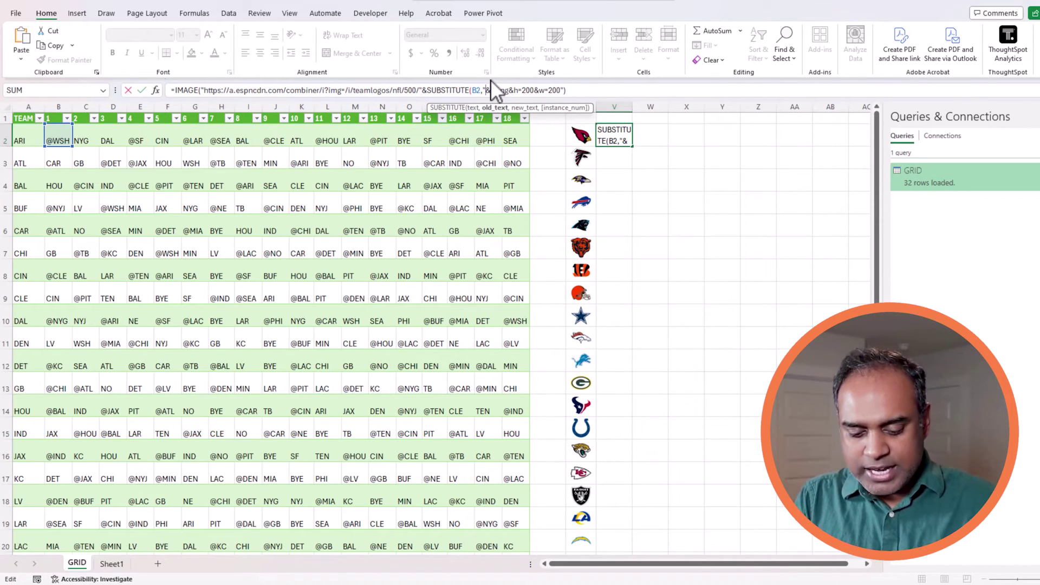
{"action": "type", "text": "@\",\""}
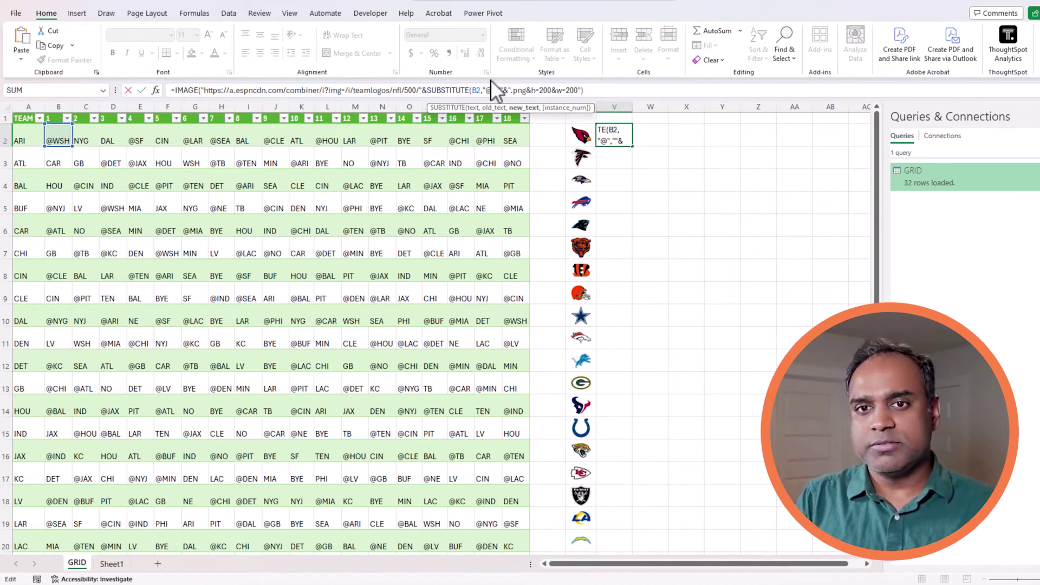
{"action": "type", "text": ")"}
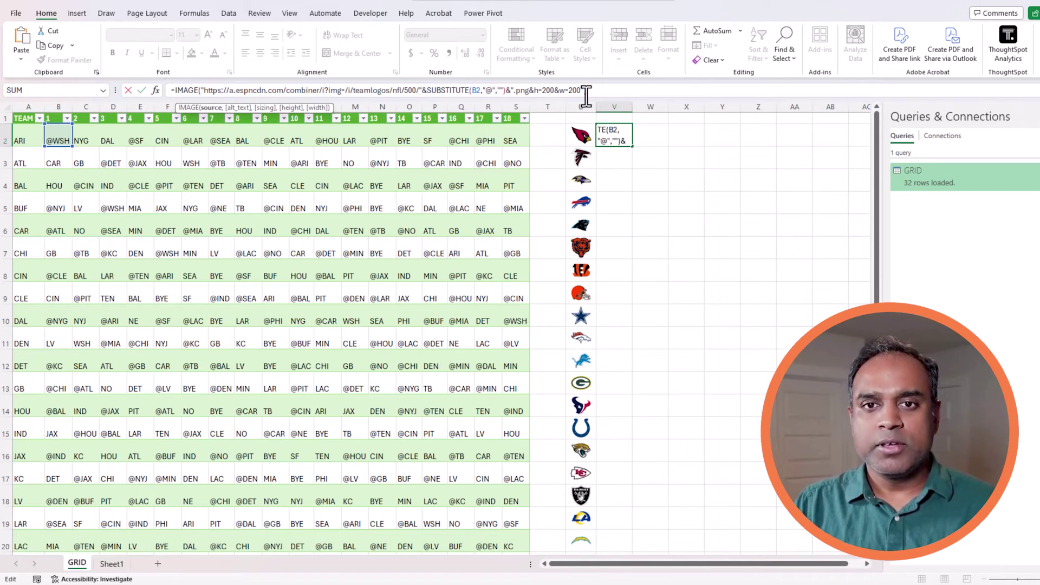
{"action": "type", "text": "\")"}
{"action": "key", "text": "ctrl+Return"}
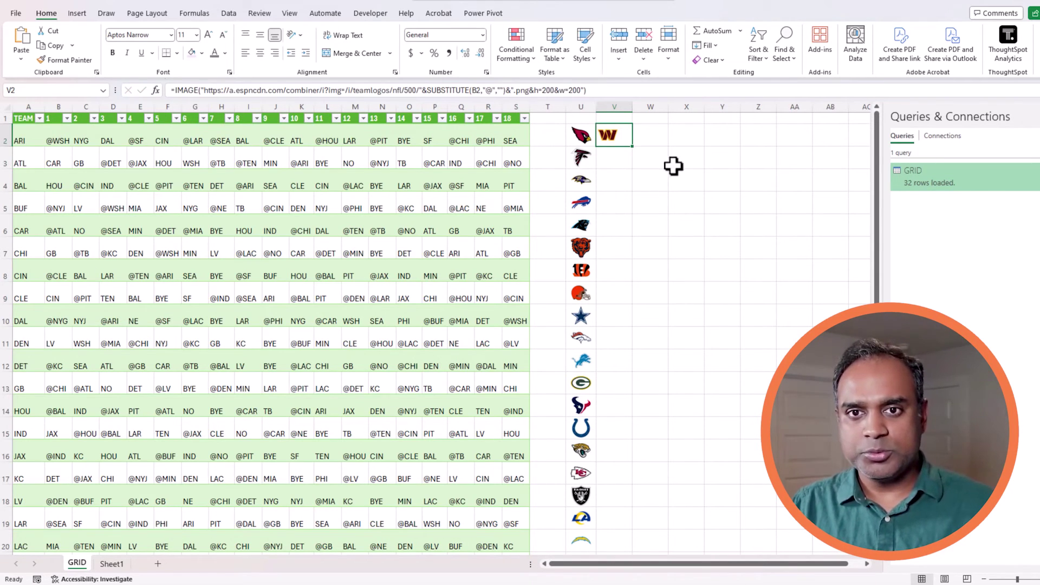
- Copy the V2 formula down column V and confirm its SUBSTITUTE arguments show Washington's logo
{"action": "double_click", "coordinate": [631, 147]}
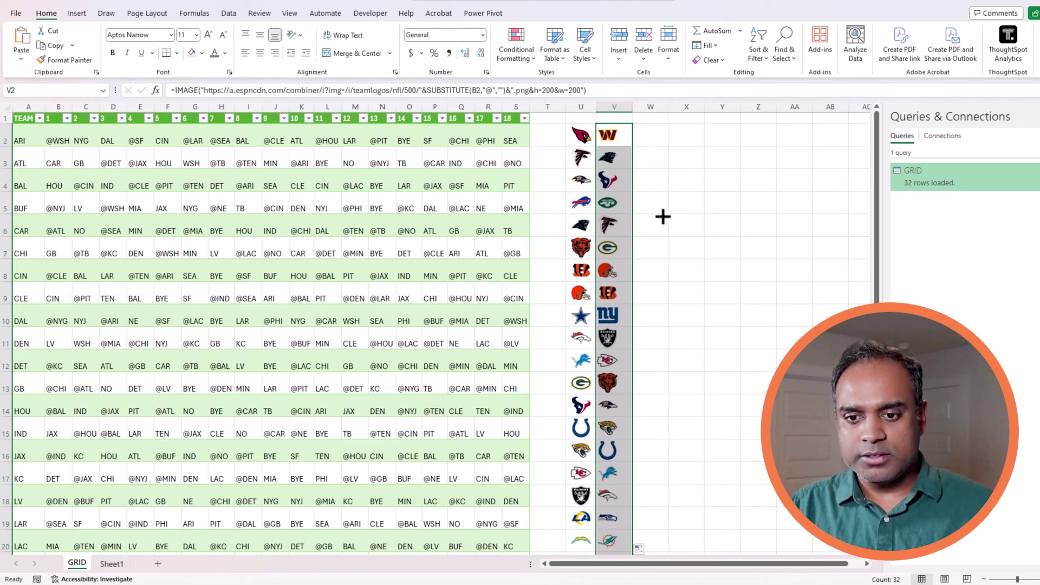
{"action": "left_click", "coordinate": [611, 137]}
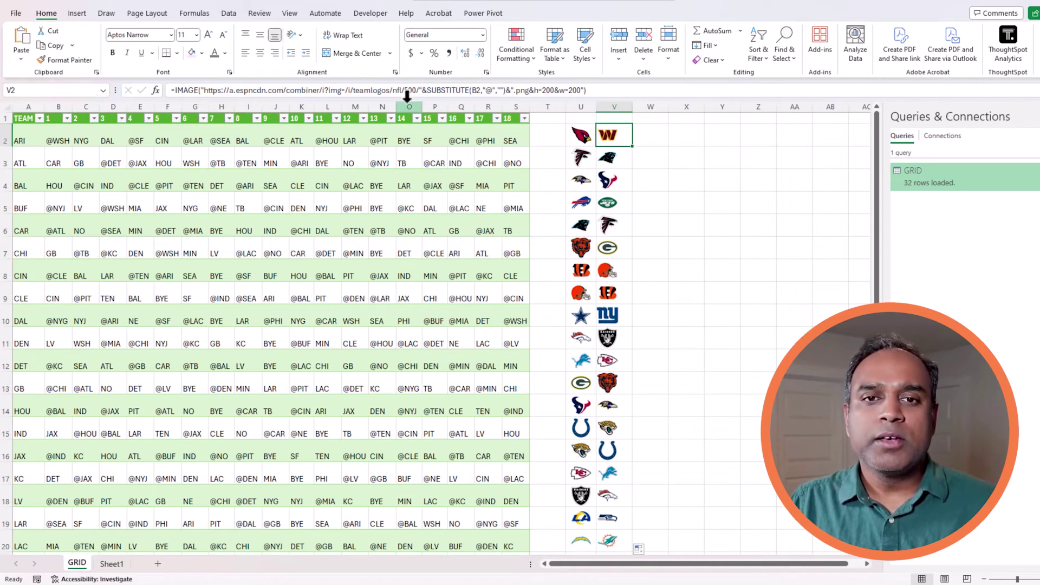
{"action": "left_click_drag", "start_coordinate": [427, 90], "coordinate": [450, 91]}
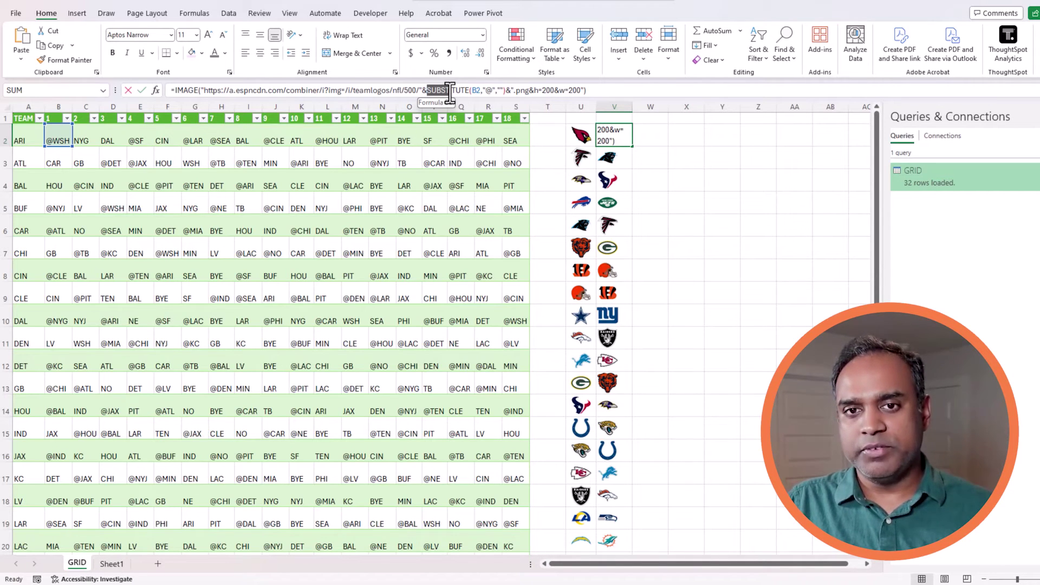
{"action": "left_click", "coordinate": [471, 90]}
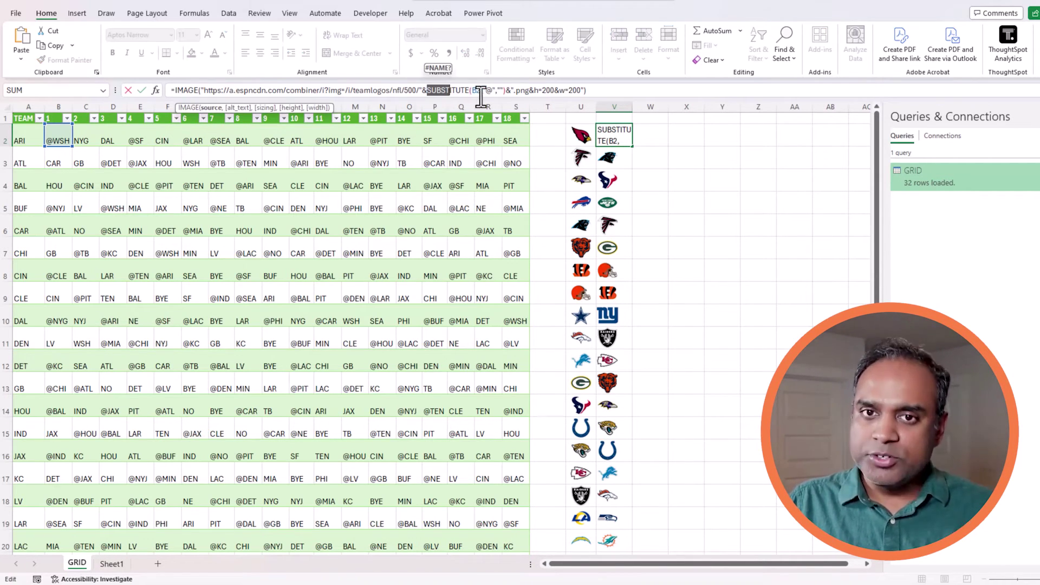
{"action": "left_click", "coordinate": [491, 89]}
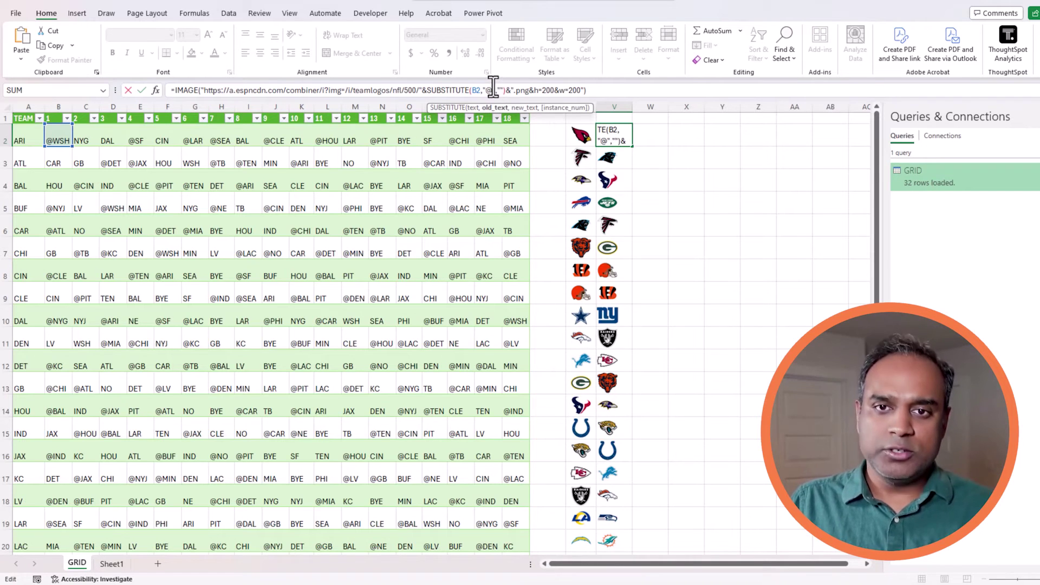
{"action": "left_click", "coordinate": [500, 90]}
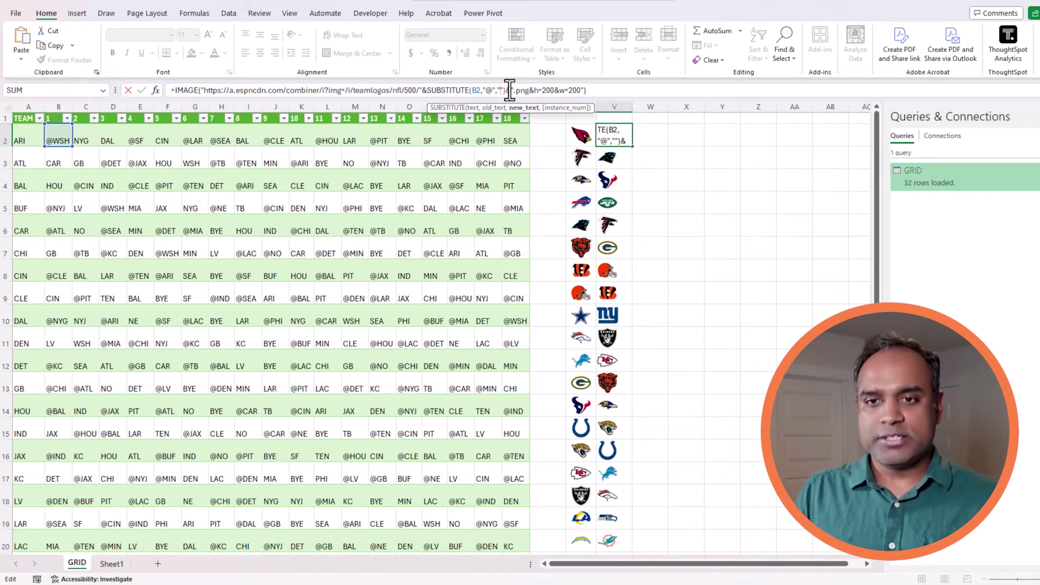
{"action": "key", "text": "ctrl+Return"}
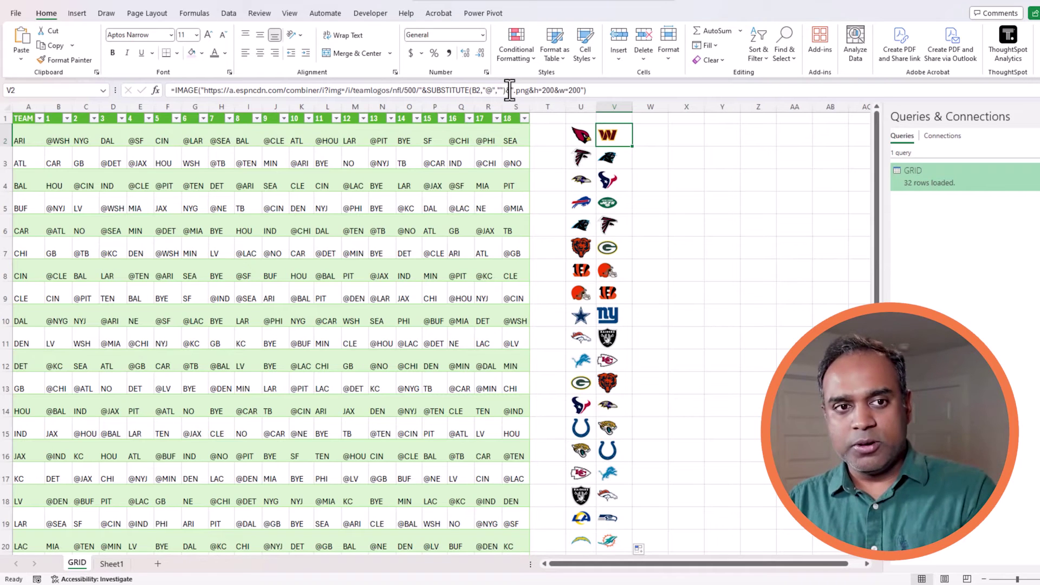
{"action": "left_click", "coordinate": [66, 140]}
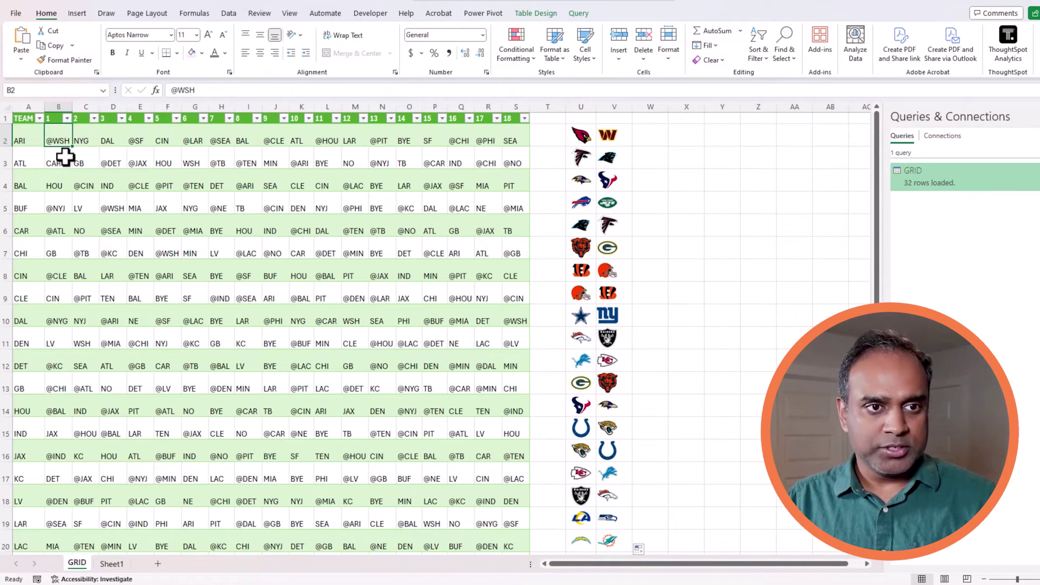
{"action": "left_click", "coordinate": [604, 137]}
{"action": "left_click", "coordinate": [55, 183]}
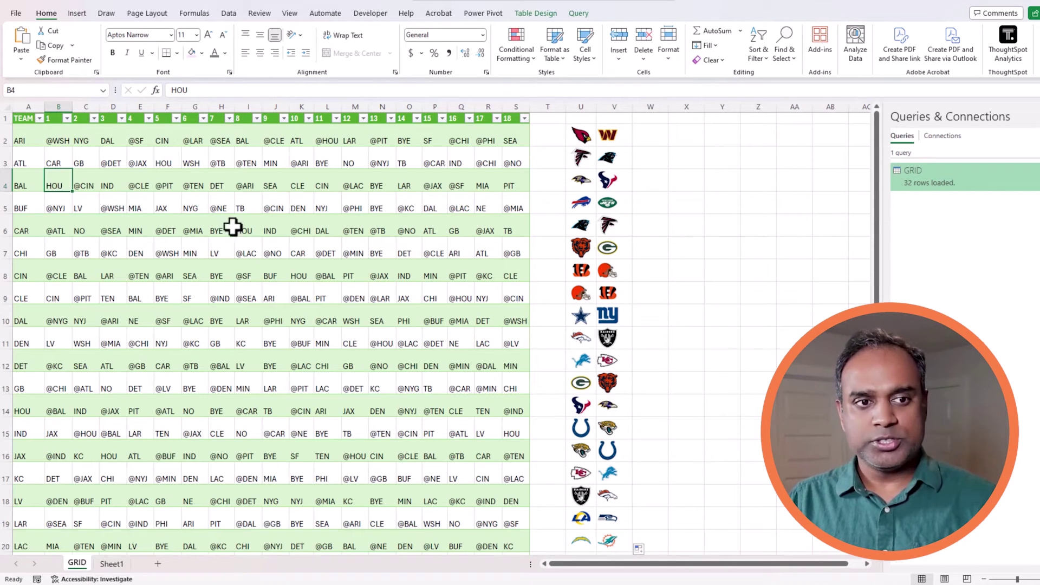
{"action": "left_click", "coordinate": [611, 183]}
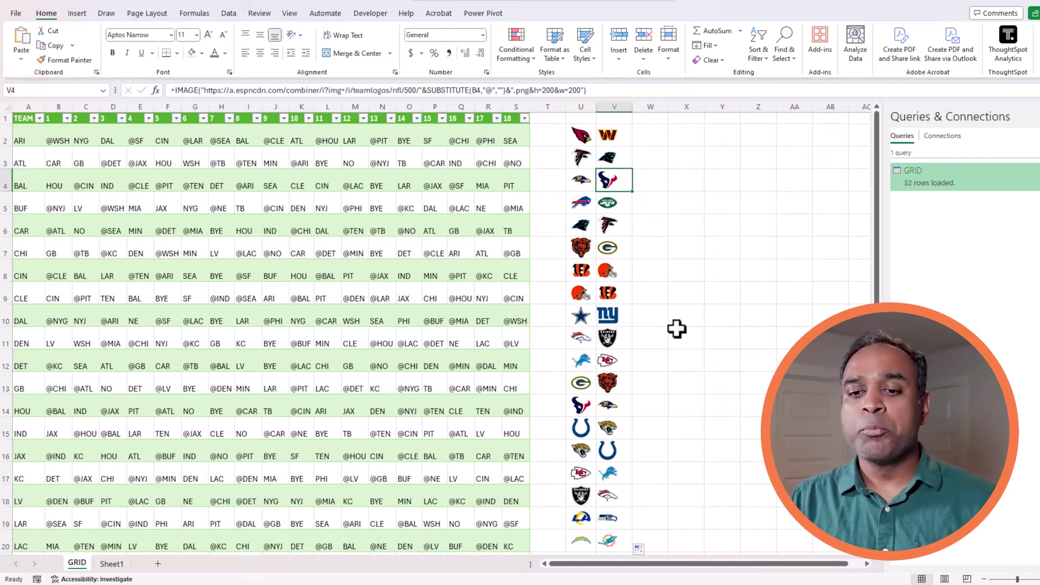
{"action": "left_click", "coordinate": [624, 140]}
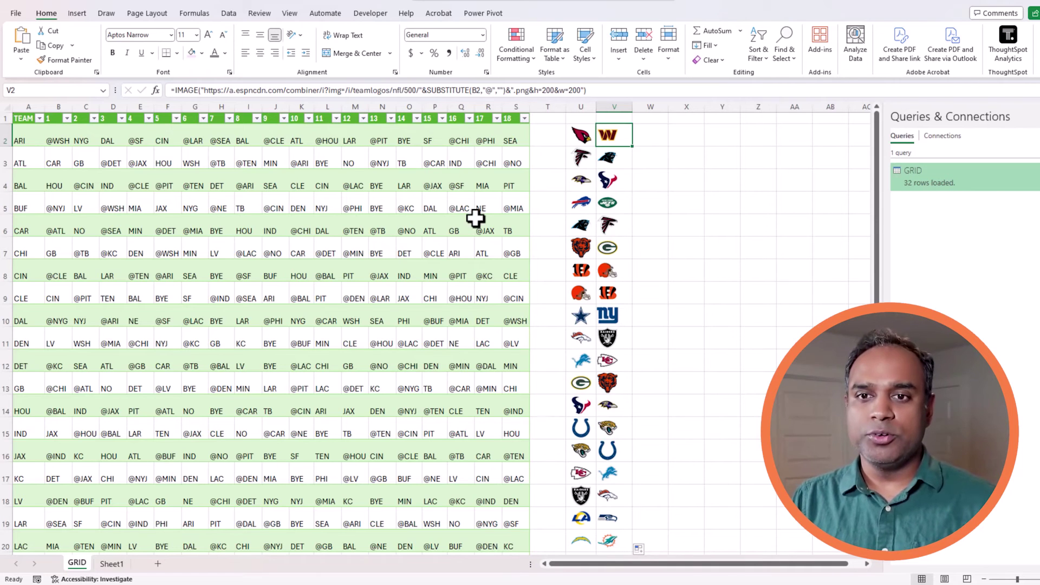
{"action": "left_click", "coordinate": [866, 563]}
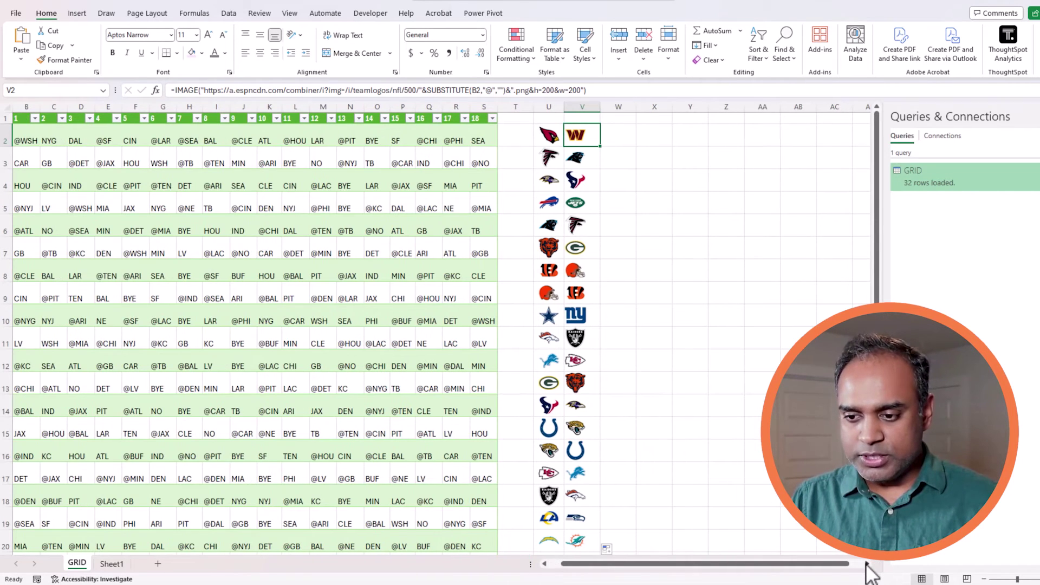
{"action": "left_click_drag", "start_coordinate": [843, 563], "coordinate": [478, 386]}
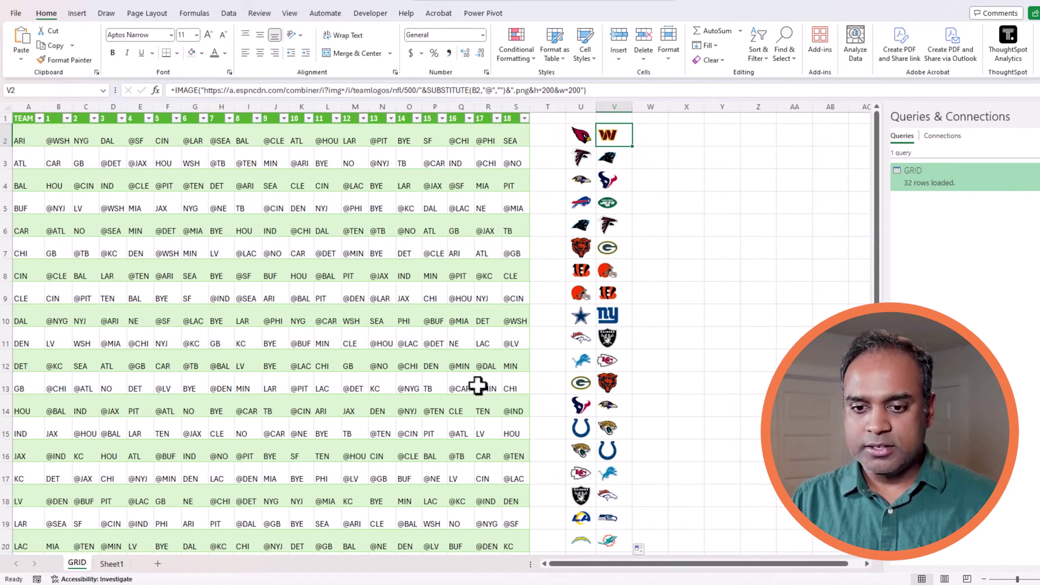
{"action": "left_click", "coordinate": [59, 135]}
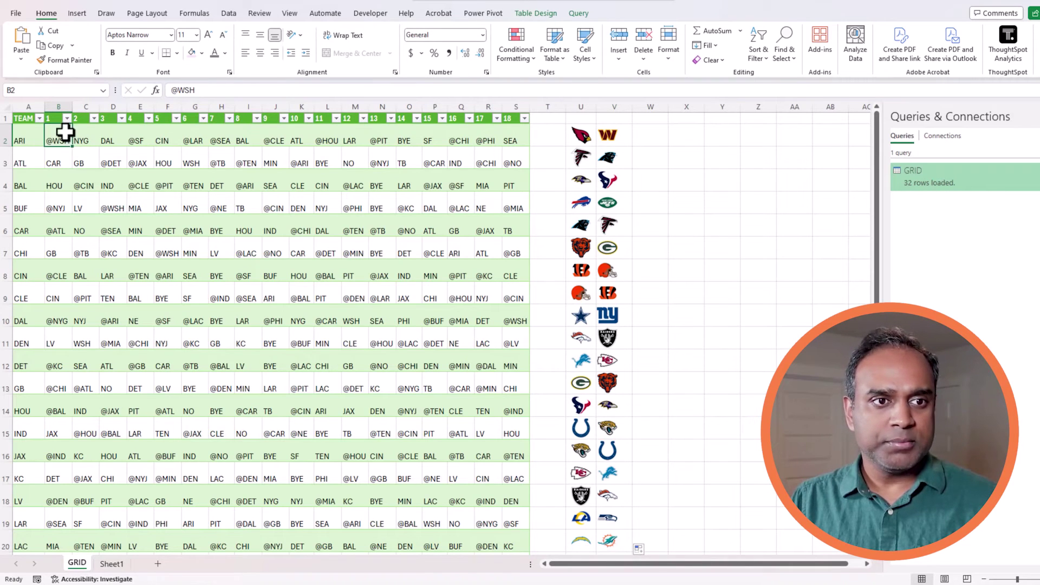
- Freeze panes at B2 so the TEAM column and week header row stay visible
{"action": "left_click", "coordinate": [290, 13]}
{"action": "left_click", "coordinate": [575, 54]}
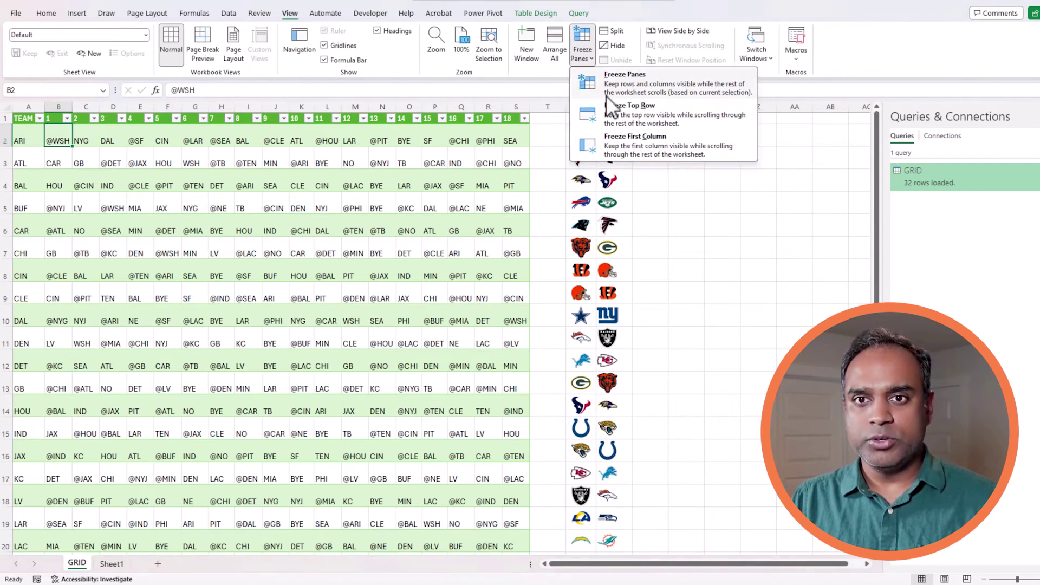
{"action": "left_click", "coordinate": [615, 82]}
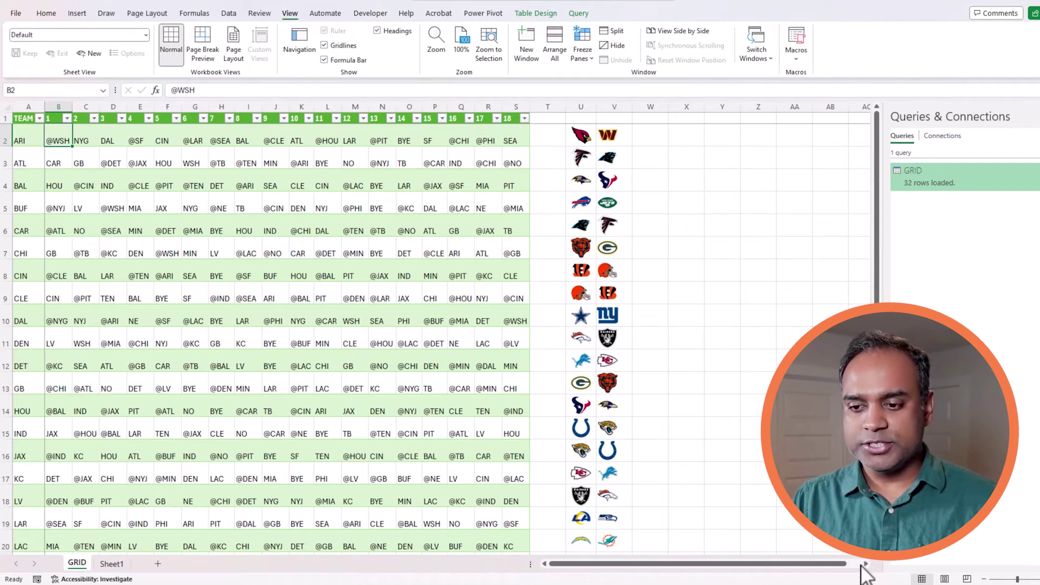
{"action": "left_click_drag", "start_coordinate": [866, 564], "coordinate": [866, 564]}
{"action": "left_click", "coordinate": [264, 134]}
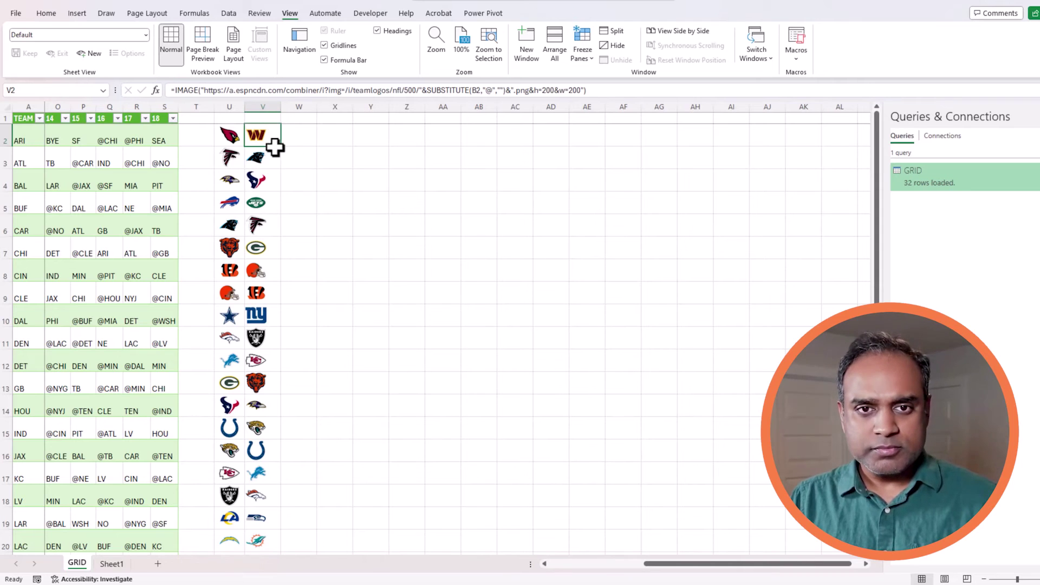
- Enter =SEQUENCE(1,18) in V1 to number weeks 1–18 across row 1
{"action": "left_click", "coordinate": [266, 119]}
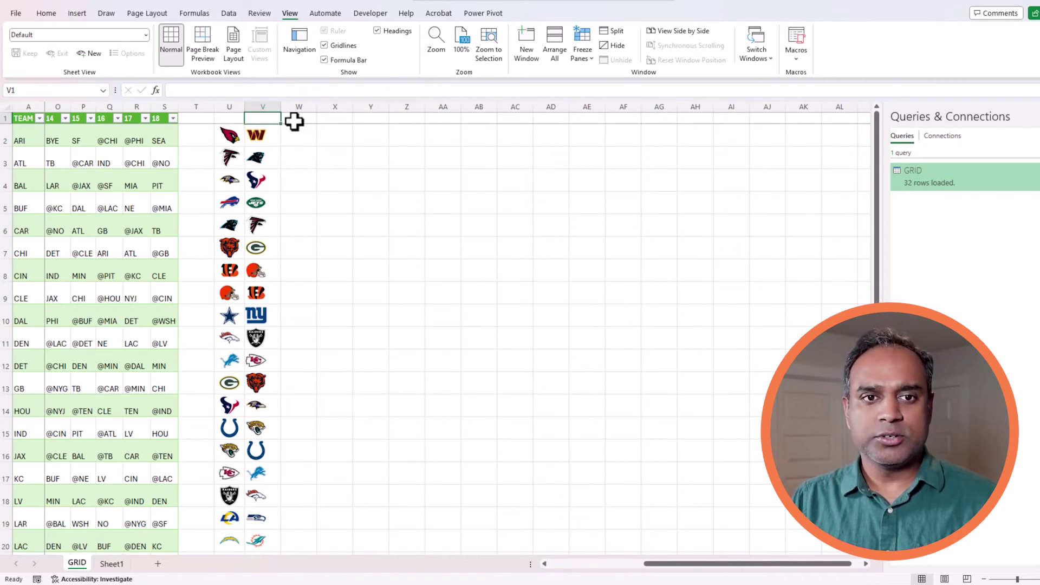
{"action": "type", "text": "=sequence("}
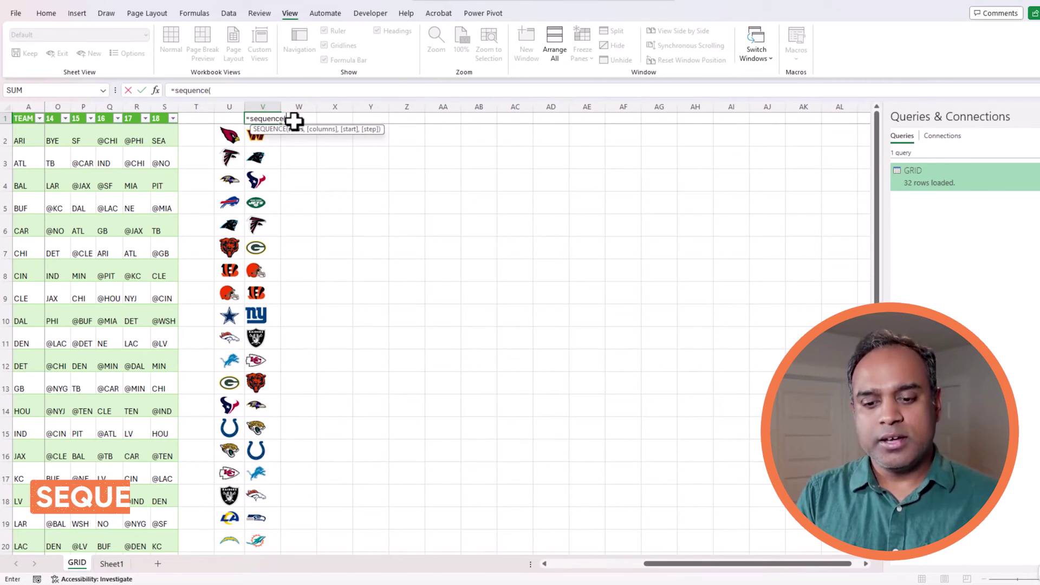
{"action": "type", "text": "1,18)"}
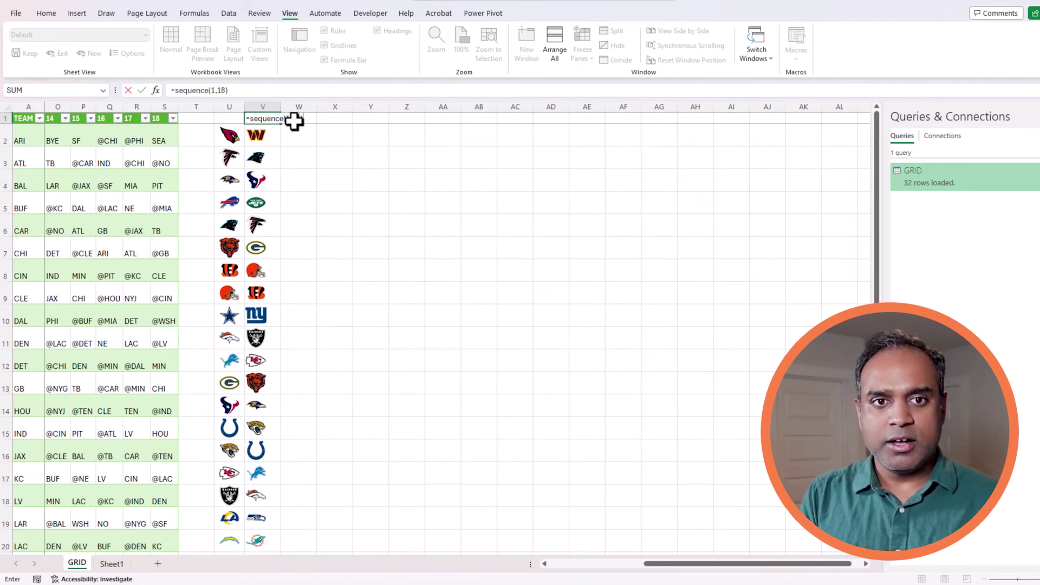
{"action": "key", "text": "Return"}
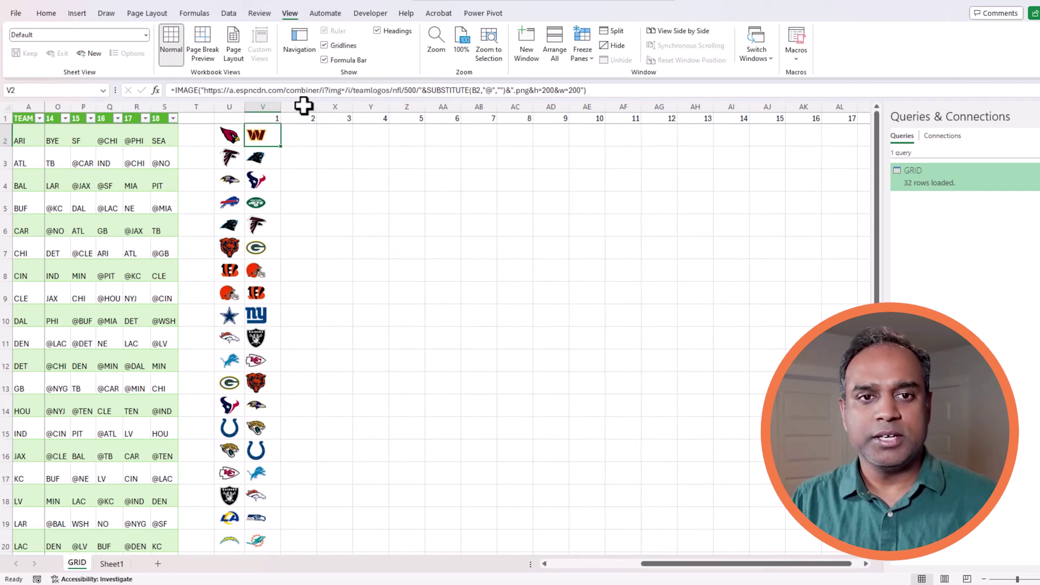
- Narrow the eighteen week columns V through AM to width 7
{"action": "left_click_drag", "start_coordinate": [265, 106], "coordinate": [830, 170]}
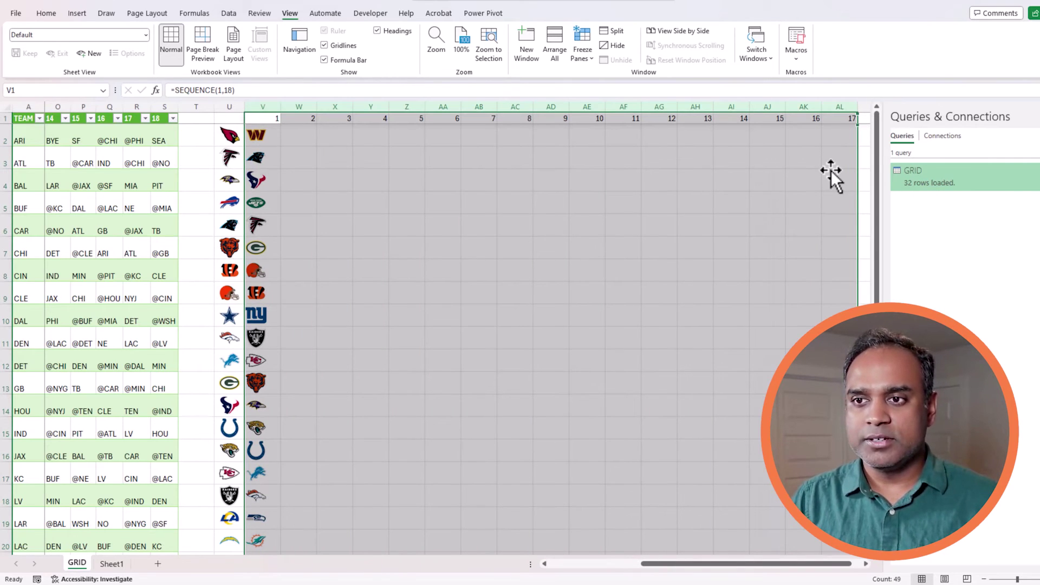
{"action": "key", "text": "shift+Right"}
{"action": "right_click", "coordinate": [830, 170]}
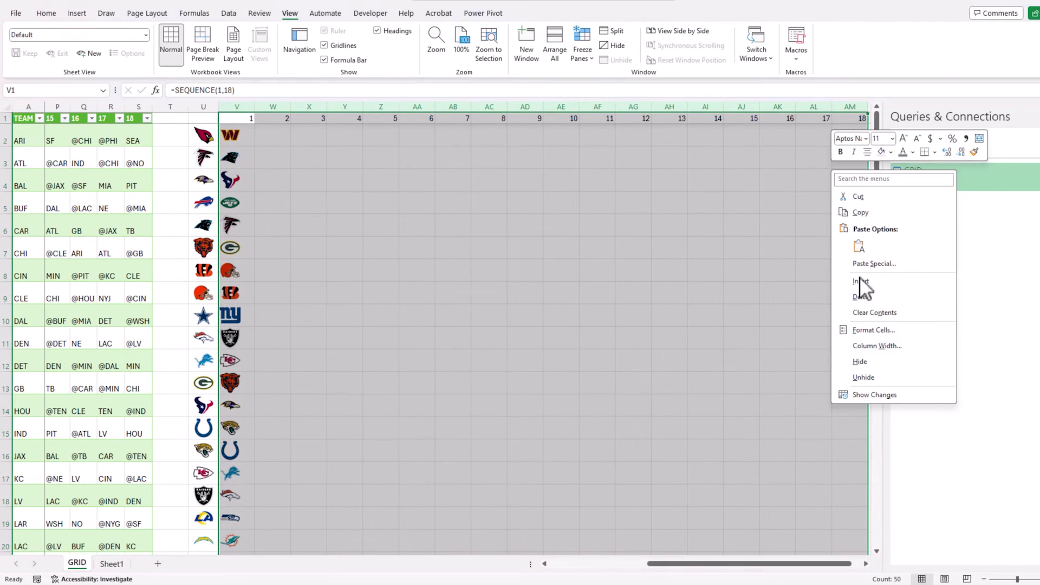
{"action": "left_click", "coordinate": [880, 344]}
{"action": "type", "text": "7"}
{"action": "key", "text": "Return"}
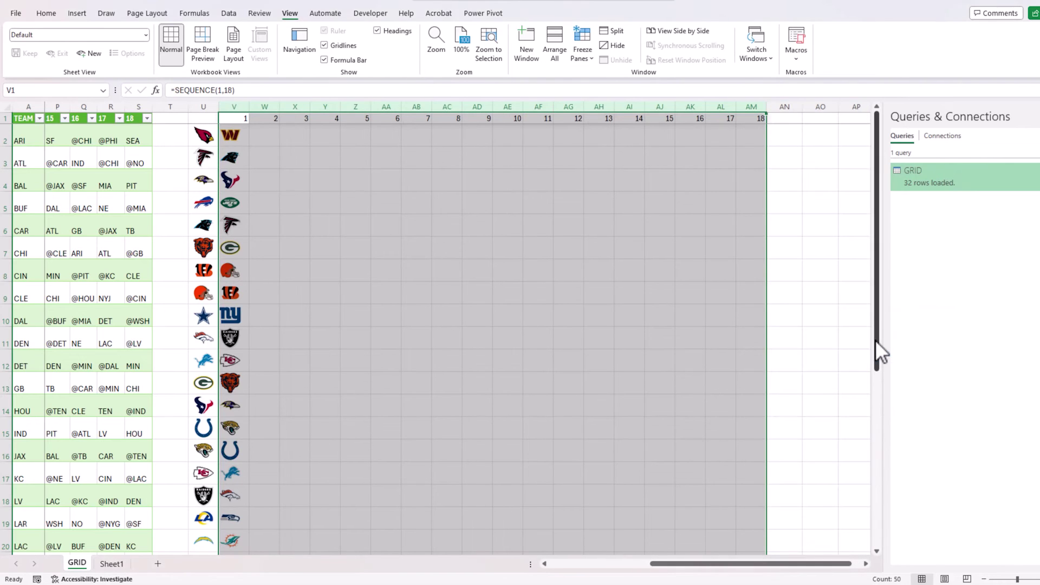
{"action": "left_click", "coordinate": [478, 247]}
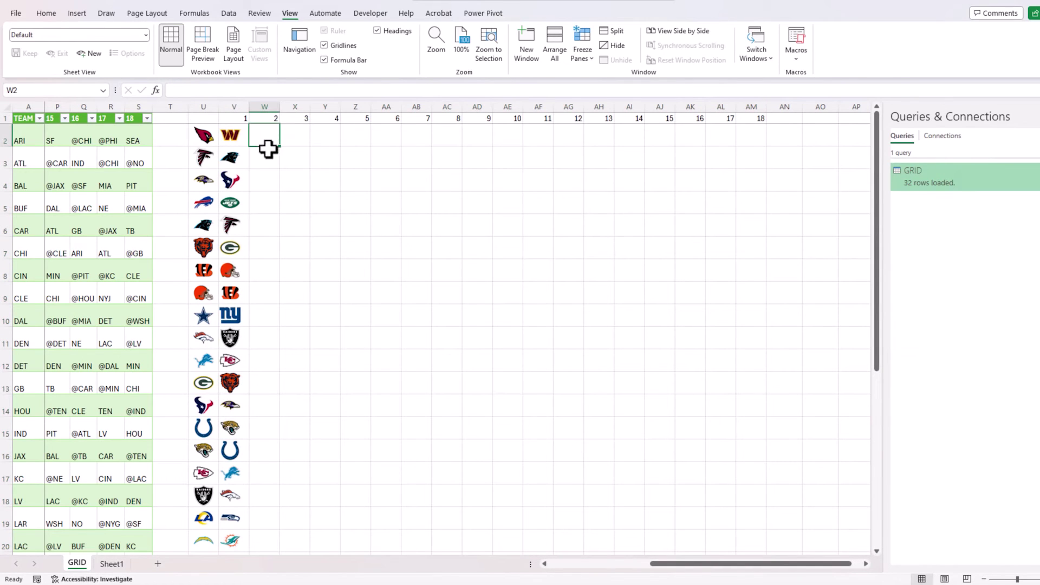
{"action": "left_click", "coordinate": [233, 136]}
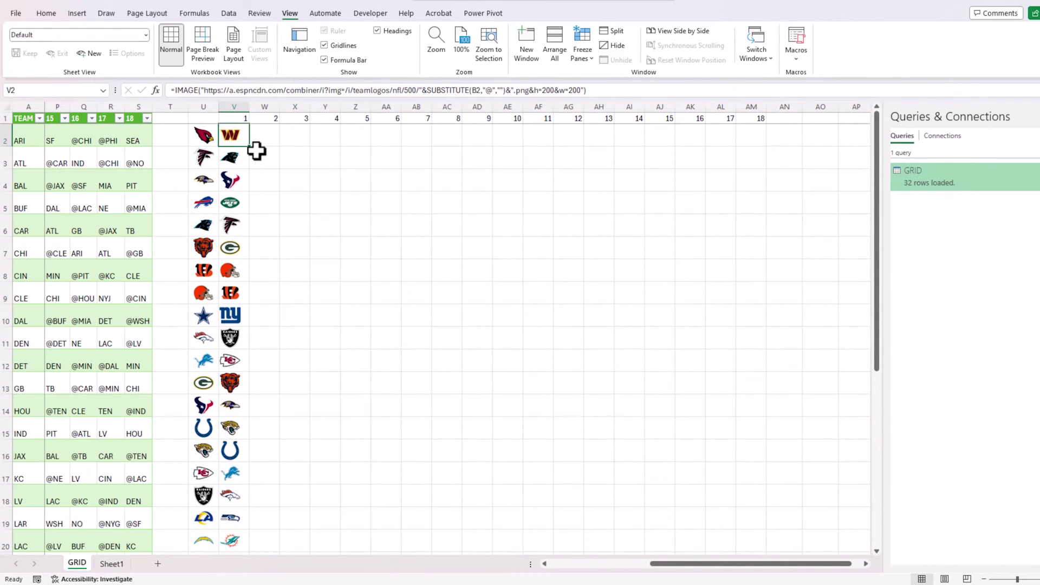
{"action": "mouse_move", "coordinate": [263, 151]}
{"action": "left_mouse_down"}
{"action": "mouse_move", "coordinate": [708, 399]}
{"action": "mouse_move", "coordinate": [755, 525]}
{"action": "left_mouse_up"}
- Fill the V2 logo formula into every cell of V2:AM33 at once
{"action": "scroll", "coordinate": [750, 501], "scroll_direction": "down", "scroll_amount": 6}
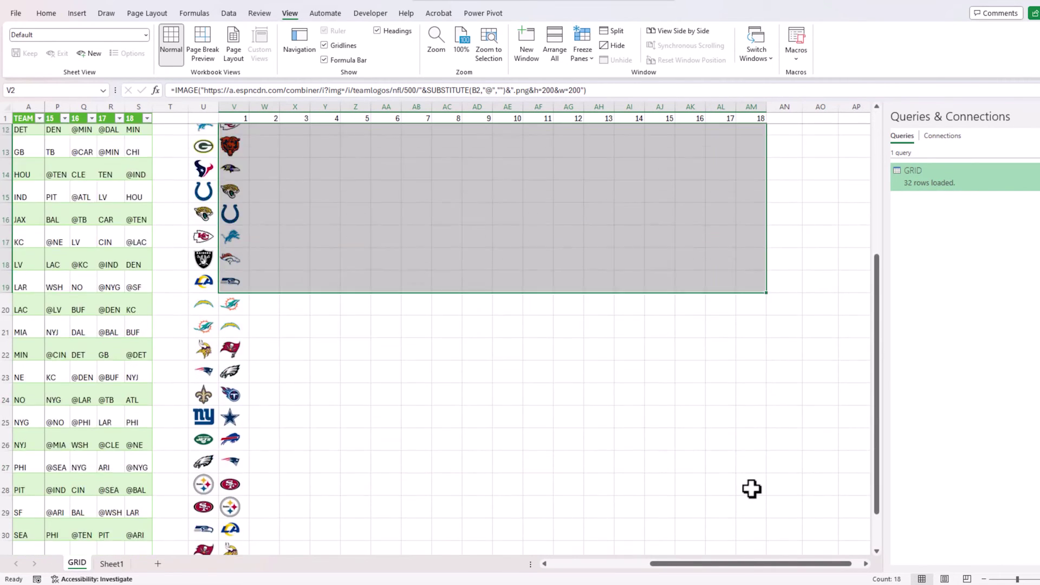
{"action": "left_click", "coordinate": [747, 400], "text": "shift"}
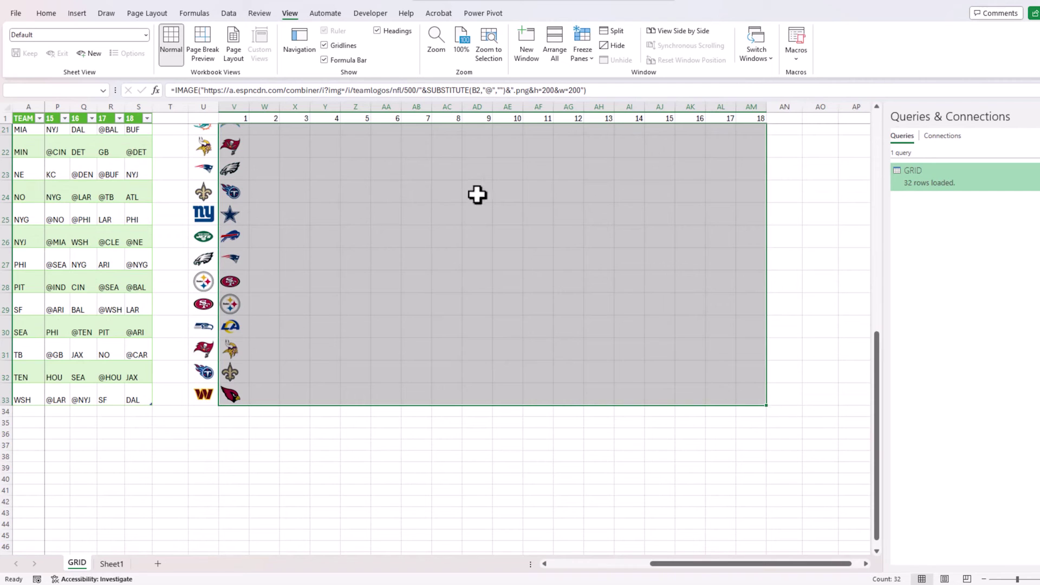
{"action": "left_click", "coordinate": [312, 90]}
{"action": "left_click", "coordinate": [609, 90]}
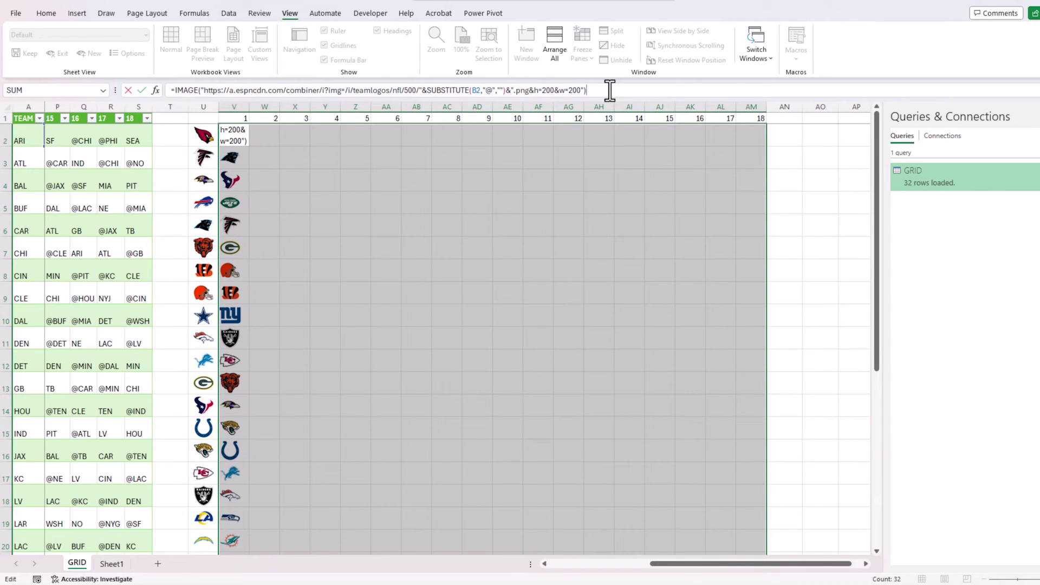
{"action": "key", "text": "ctrl+Return"}
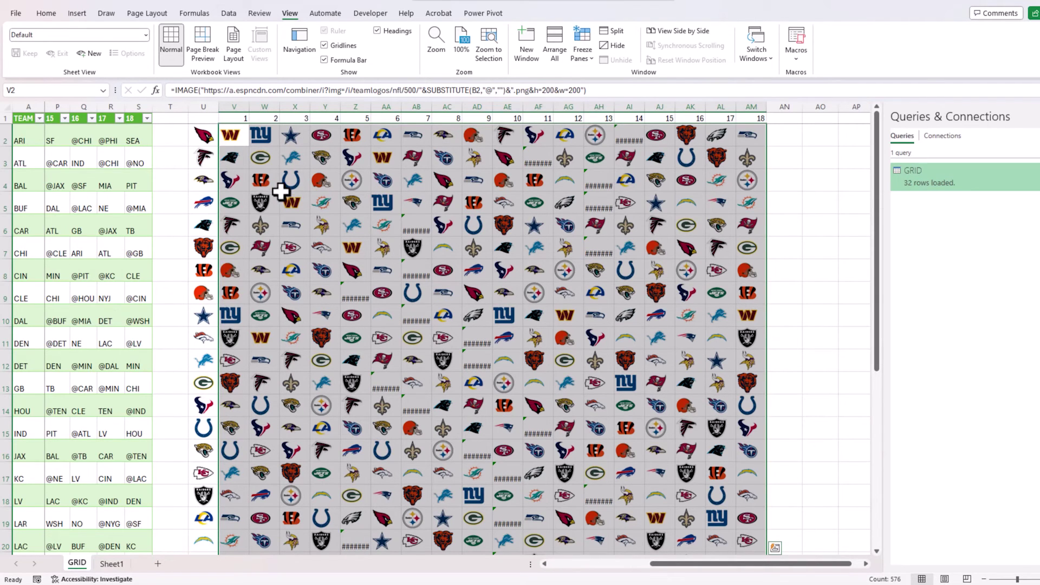
- Inspect the filled logo formulas in the week 13 column, including AH5, then V2
{"action": "left_click", "coordinate": [541, 164]}
{"action": "left_click", "coordinate": [628, 139]}
{"action": "left_click", "coordinate": [598, 185]}
{"action": "left_click", "coordinate": [598, 208]}
{"action": "left_click", "coordinate": [237, 136]}
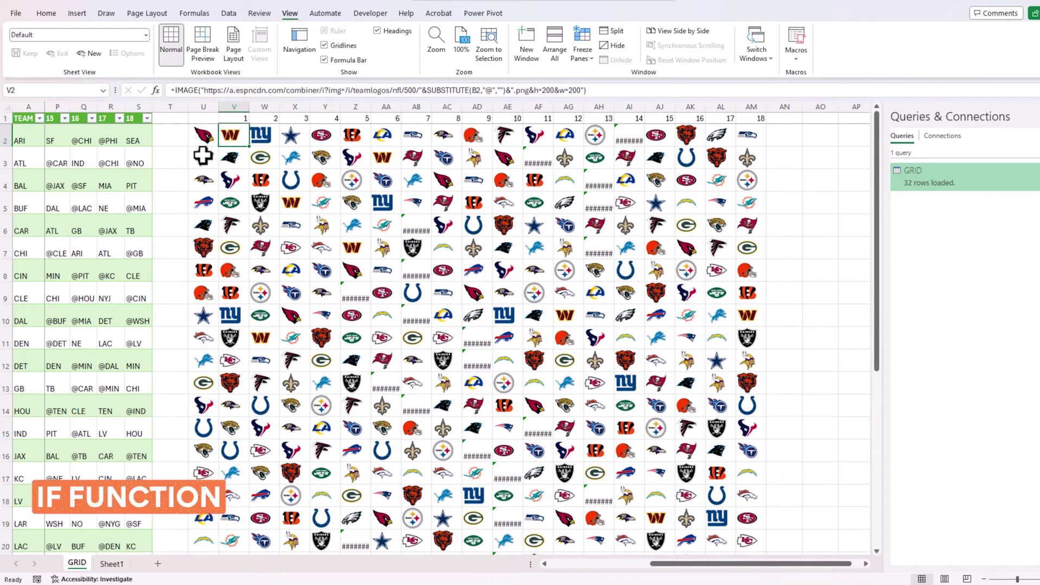
- Wrap V2's IMAGE formula in IF(B2="BYE","",…) so bye weeks return blank
{"action": "left_click", "coordinate": [178, 90]}
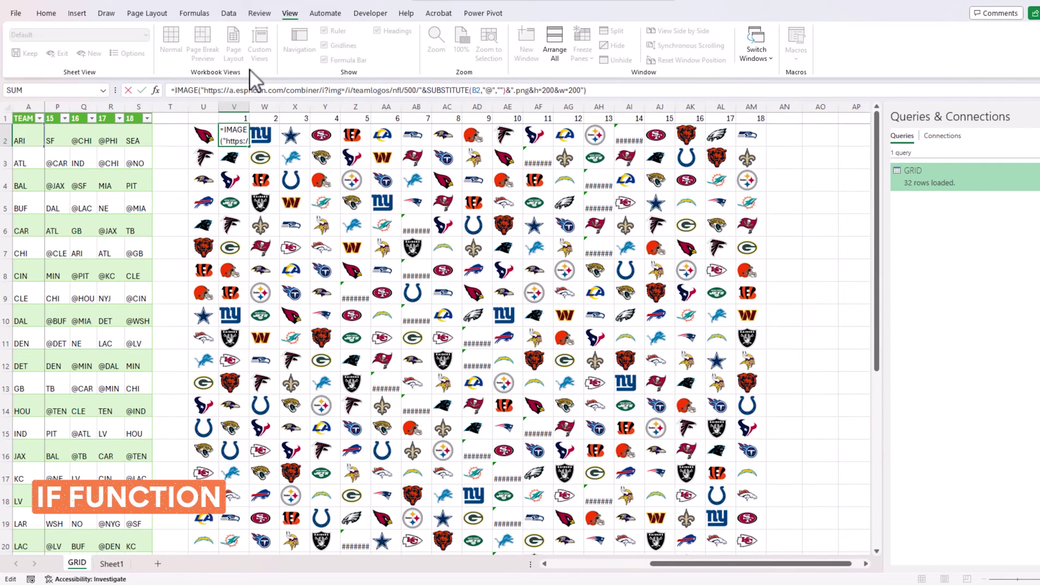
{"action": "type", "text": "IF(B2"}
{"action": "type", "text": "=\"BYE\""}
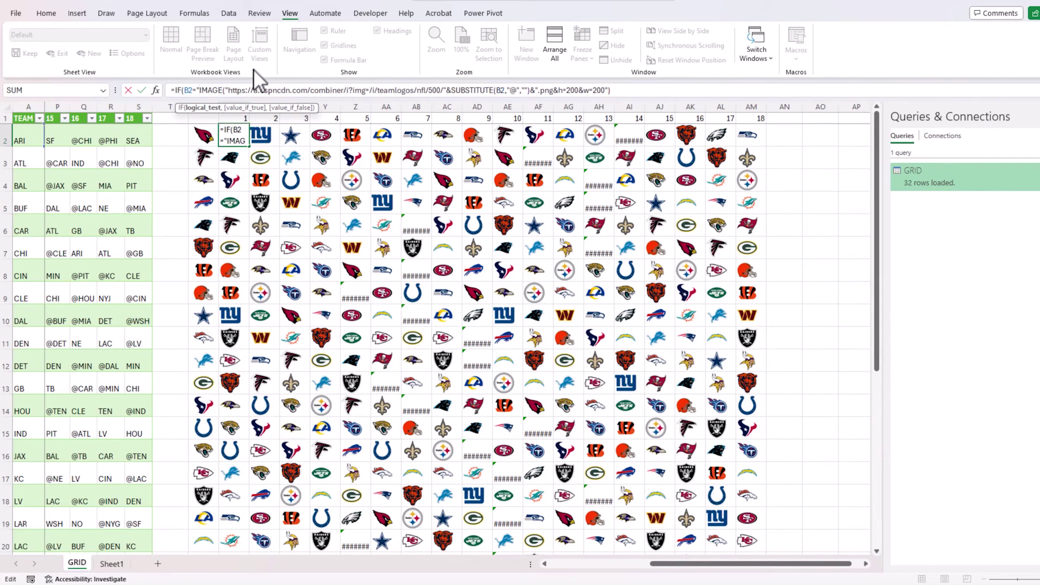
{"action": "type", "text": ",\"\""}
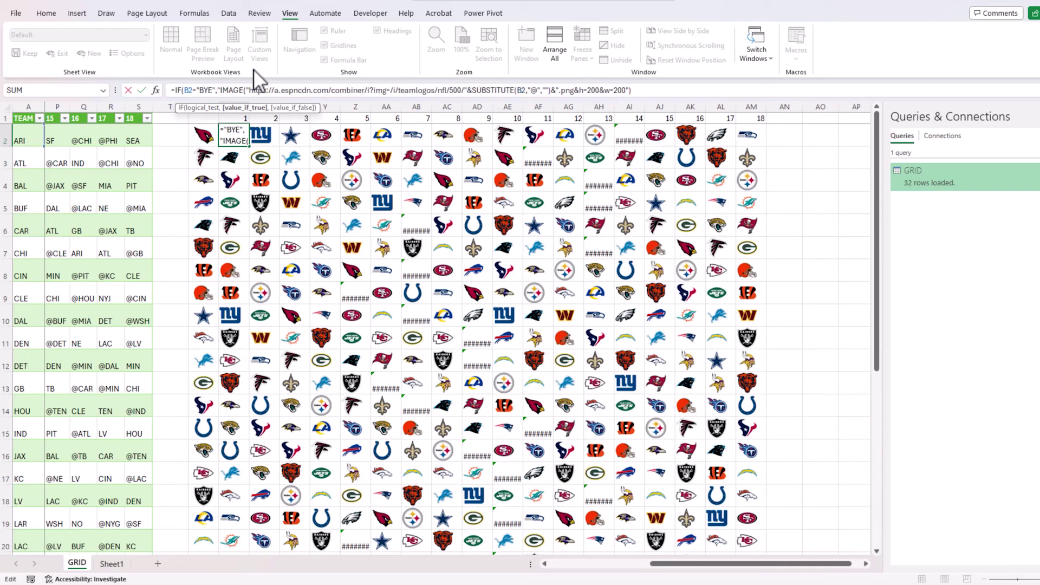
{"action": "type", "text": ","}
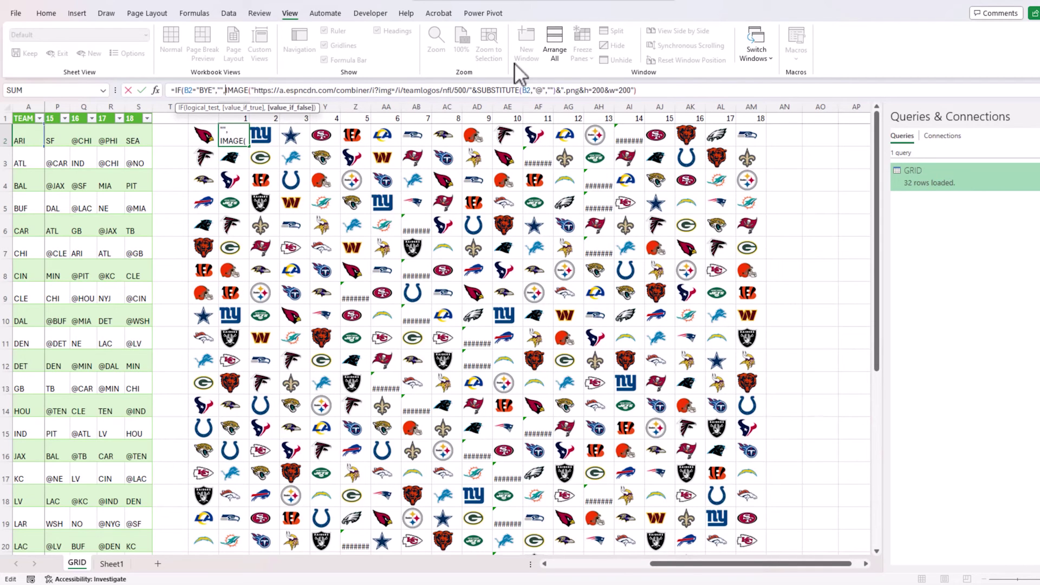
{"action": "left_click", "coordinate": [650, 90]}
{"action": "type", "text": ")"}
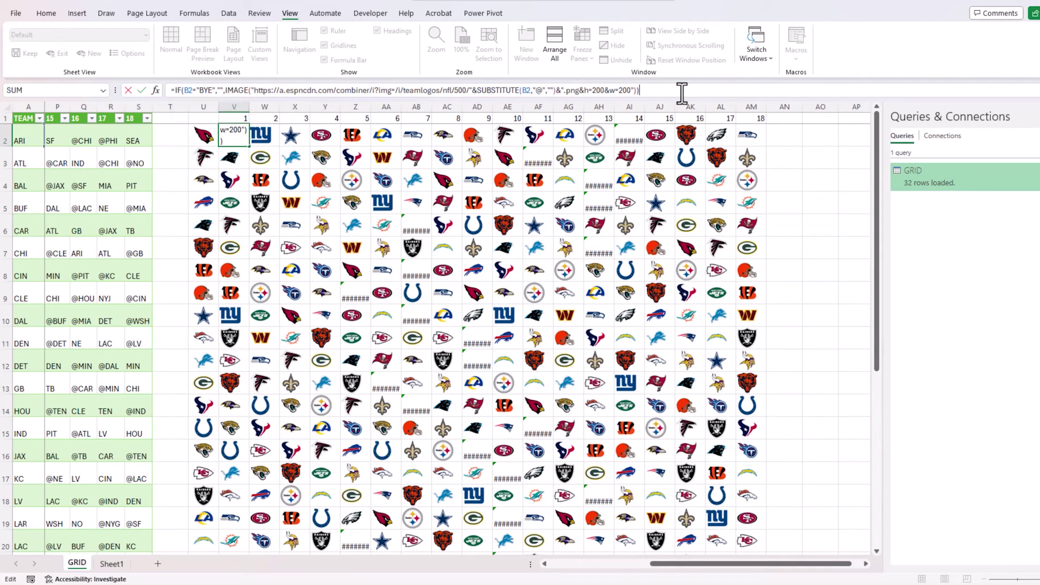
{"action": "key", "text": "Return"}
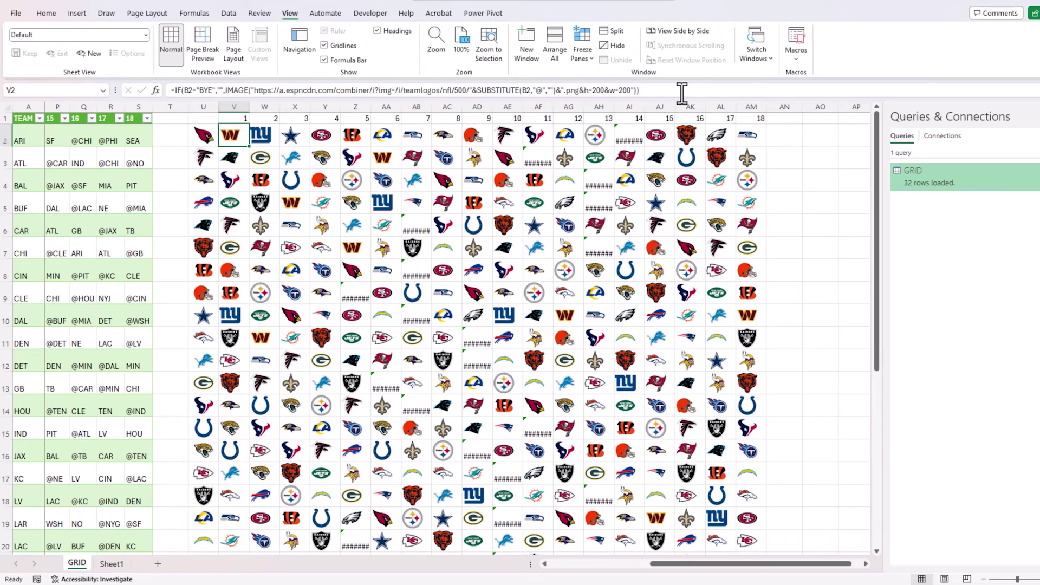
- Apply the BYE-checking formula to every cell of V2:AM33
{"action": "scroll", "coordinate": [775, 349], "scroll_direction": "down", "scroll_amount": 3}
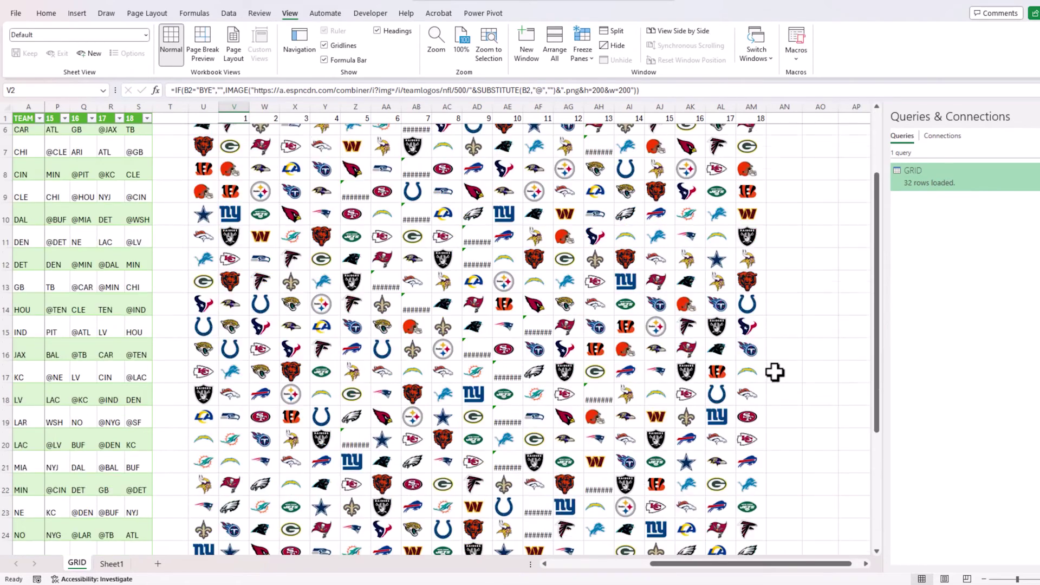
{"action": "scroll", "coordinate": [776, 375], "scroll_direction": "down", "scroll_amount": 8}
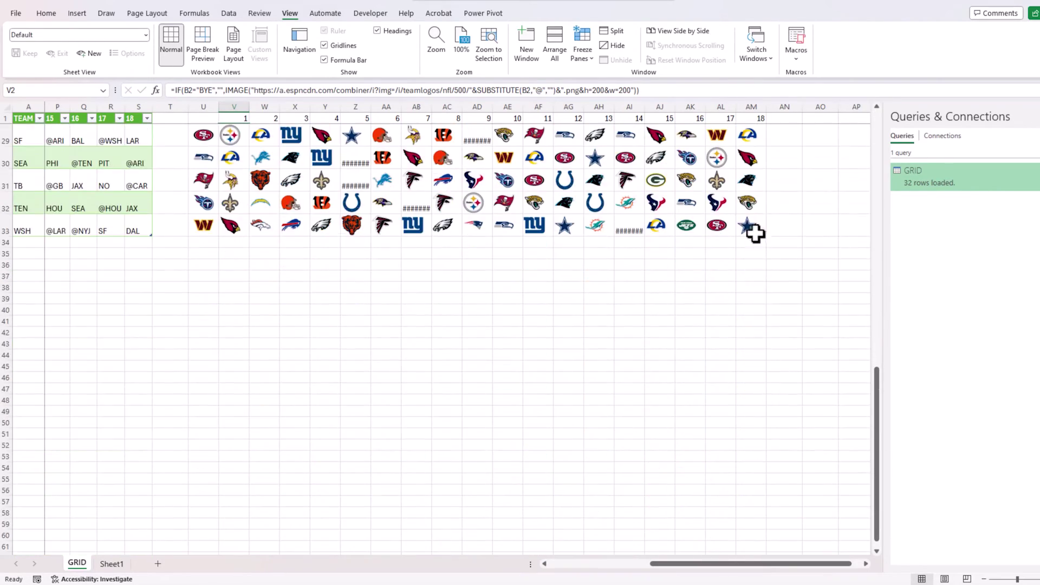
{"action": "left_click", "coordinate": [753, 231], "text": "shift"}
{"action": "scroll", "coordinate": [748, 300], "scroll_direction": "up", "scroll_amount": 3}
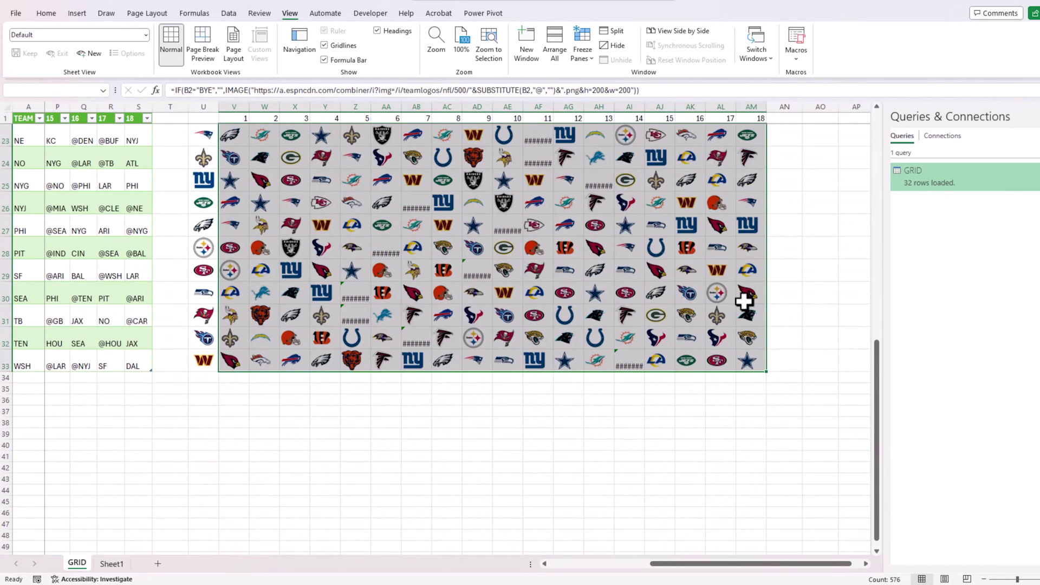
{"action": "scroll", "coordinate": [744, 302], "scroll_direction": "up", "scroll_amount": 6}
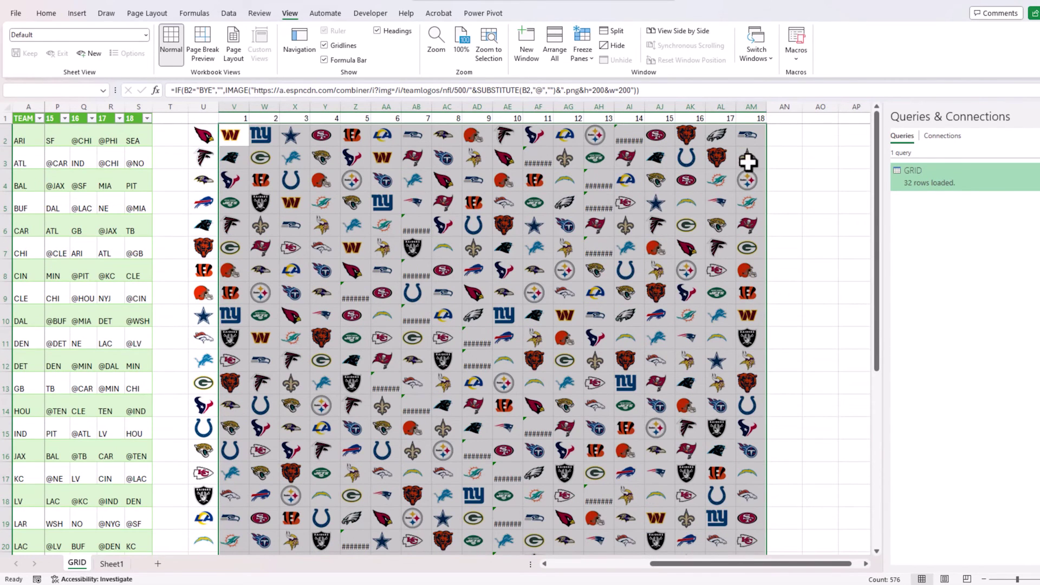
{"action": "left_click", "coordinate": [672, 92]}
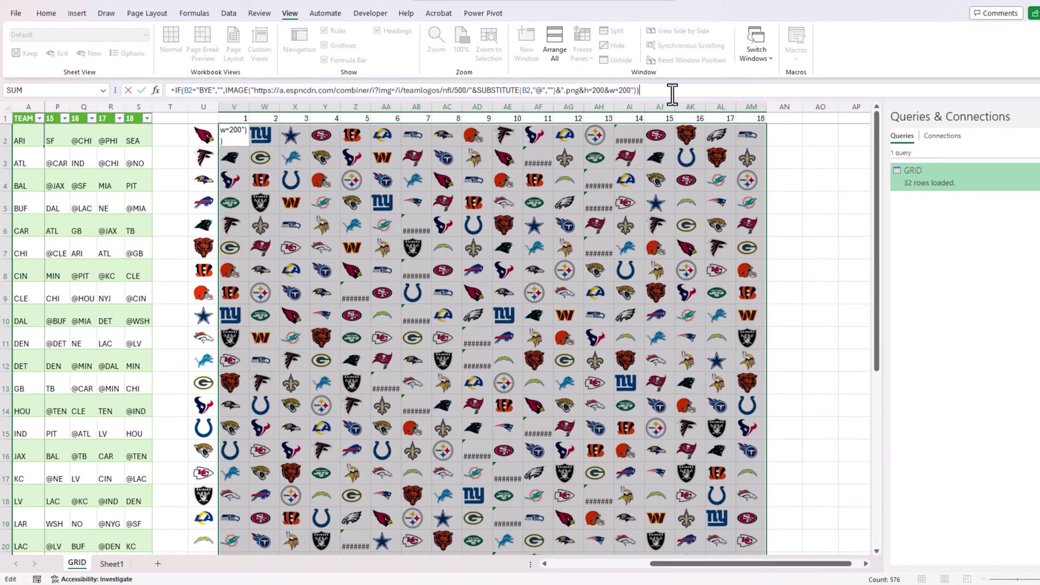
{"action": "key", "text": "ctrl+Return"}
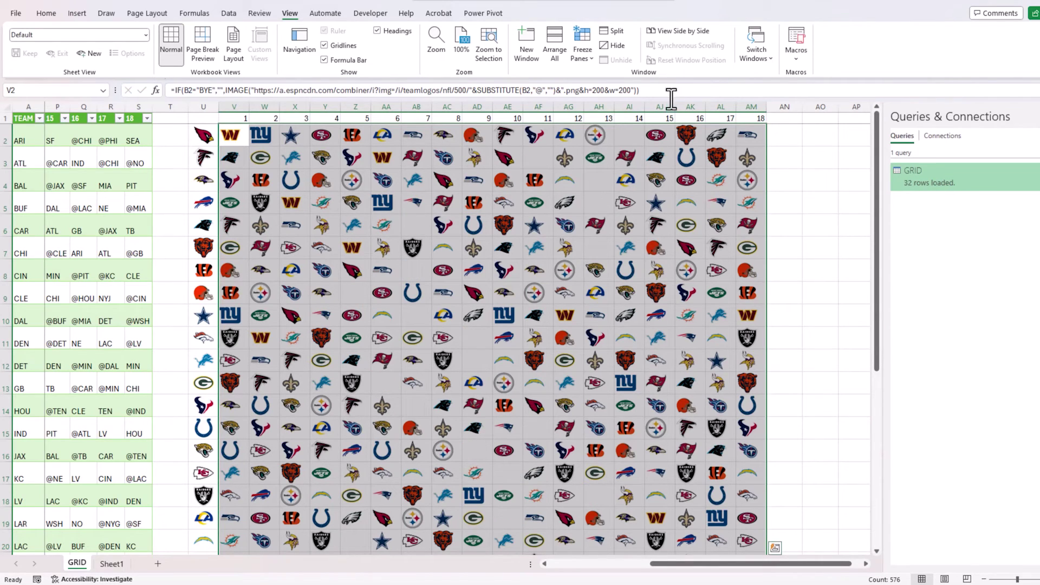
{"action": "left_click", "coordinate": [785, 196]}
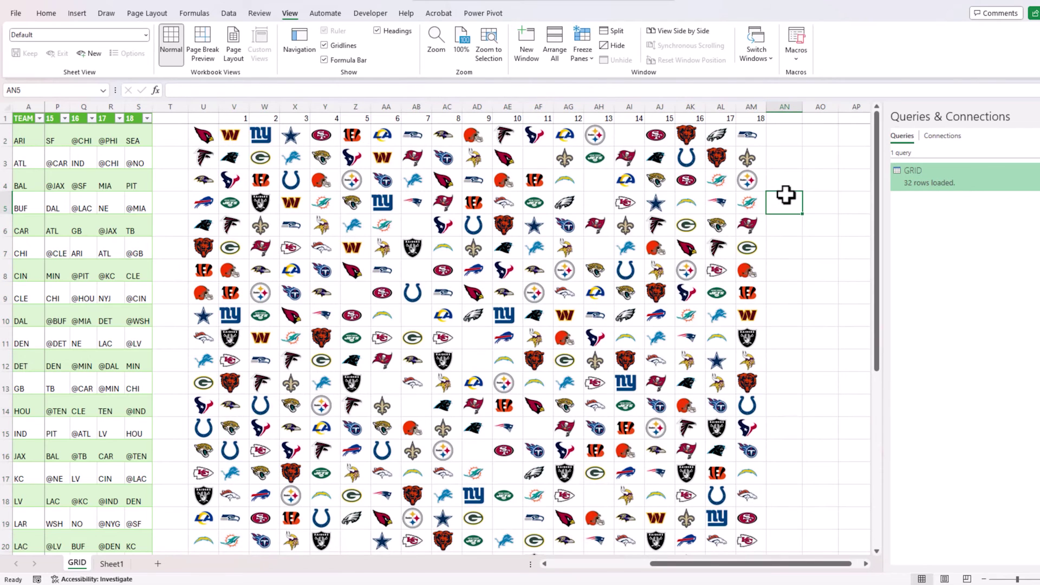
- Select the entire logo grid V2:AM33 and scroll back left to the schedule columns
{"action": "left_click", "coordinate": [235, 132]}
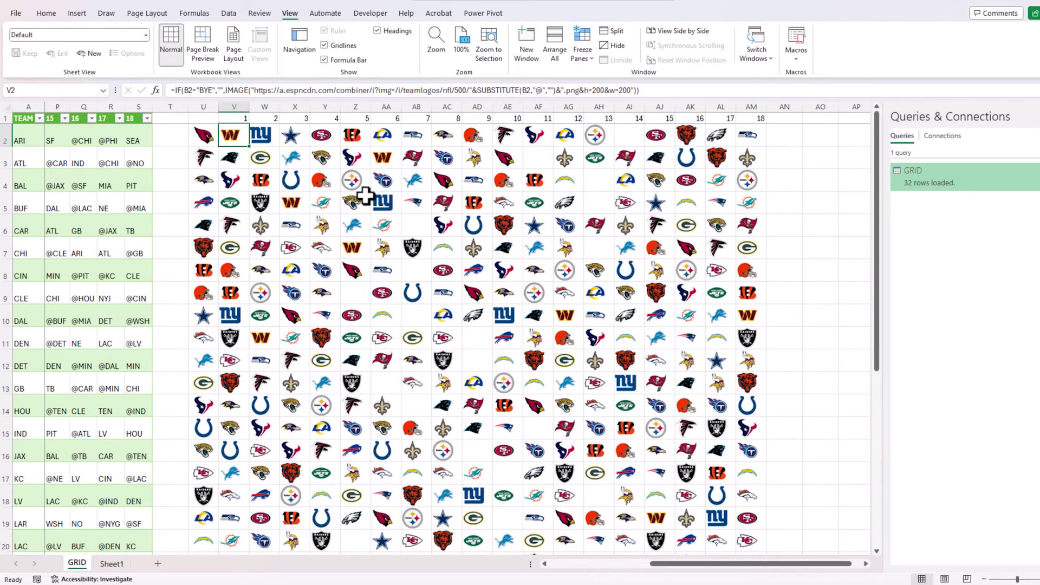
{"action": "scroll", "coordinate": [753, 436], "scroll_direction": "down", "scroll_amount": 6}
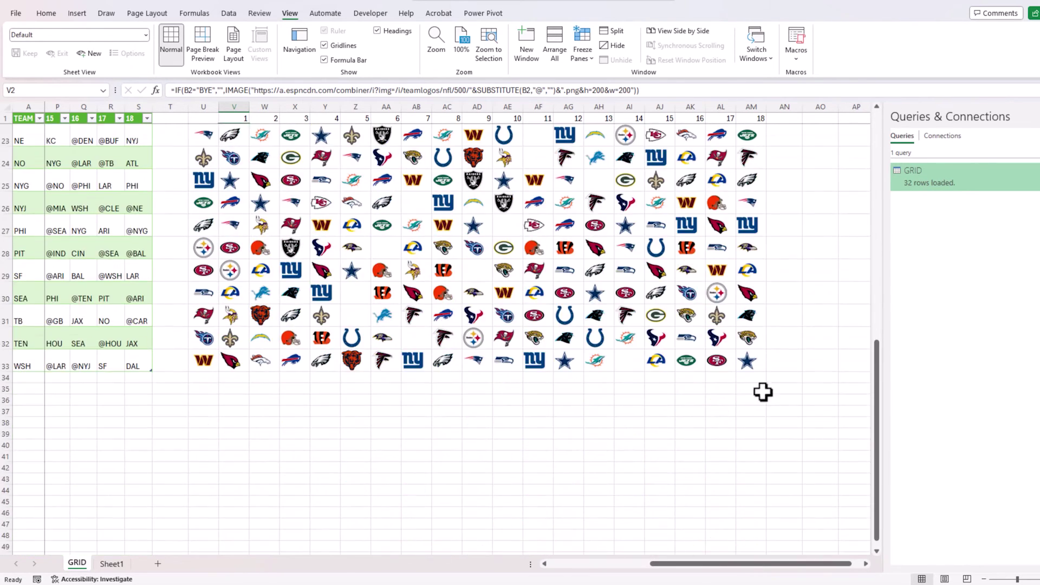
{"action": "left_click", "coordinate": [750, 364], "text": "shift"}
{"action": "scroll", "coordinate": [749, 406], "scroll_direction": "up", "scroll_amount": 2}
{"action": "scroll", "coordinate": [747, 402], "scroll_direction": "up", "scroll_amount": 5}
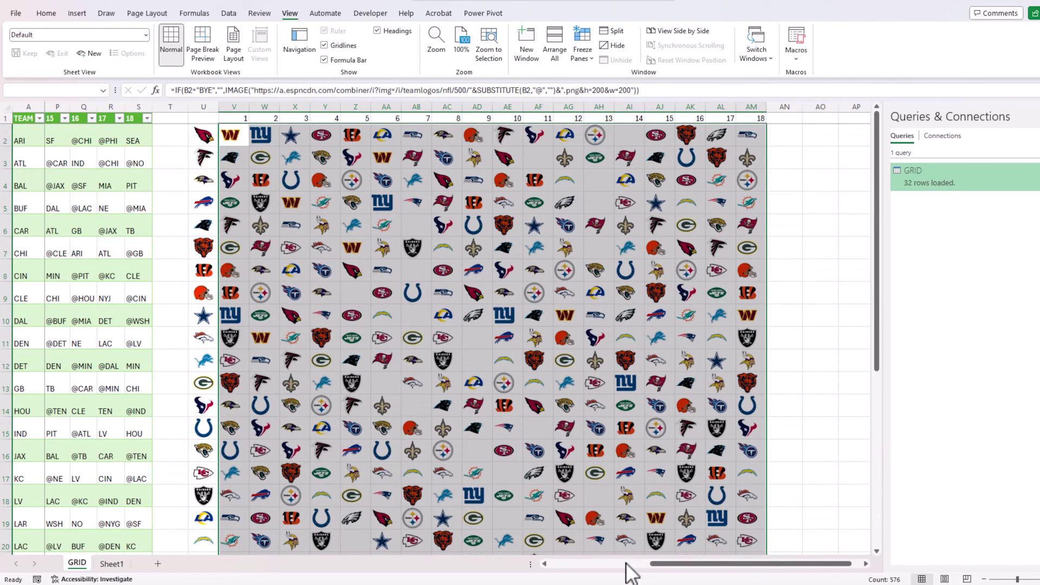
{"action": "left_click", "coordinate": [628, 563]}
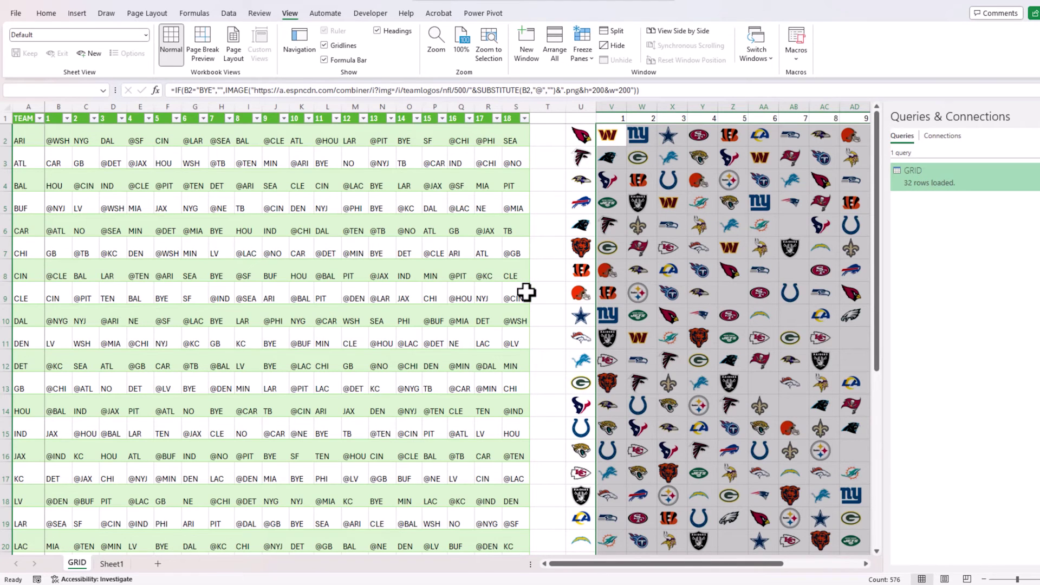
- Add a formula rule =LEFT(B2,1)="@" giving matching logo cells a light blue fill
{"action": "left_click", "coordinate": [53, 15]}
{"action": "left_click", "coordinate": [517, 54]}
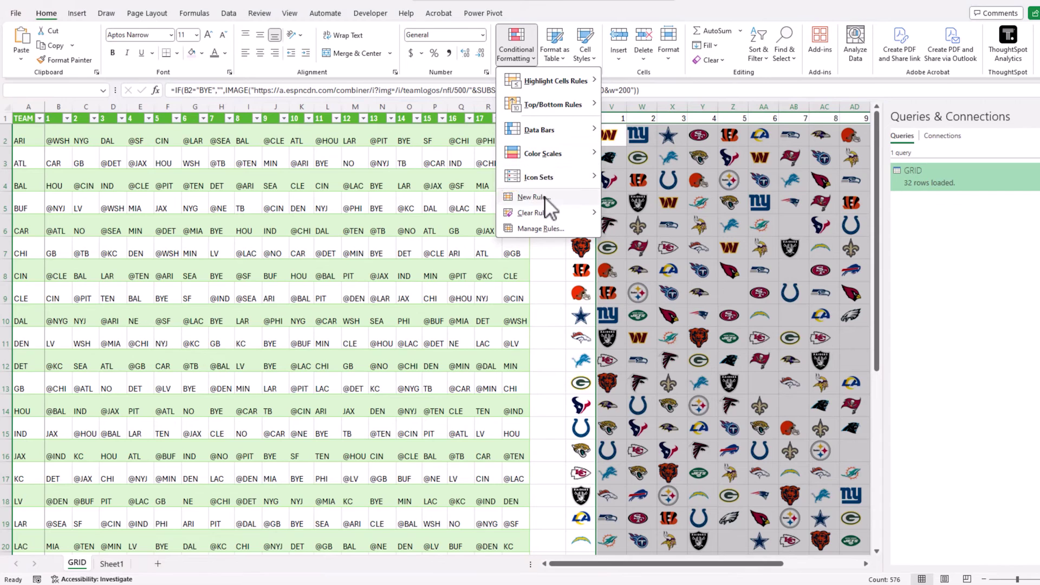
{"action": "left_click", "coordinate": [544, 197]}
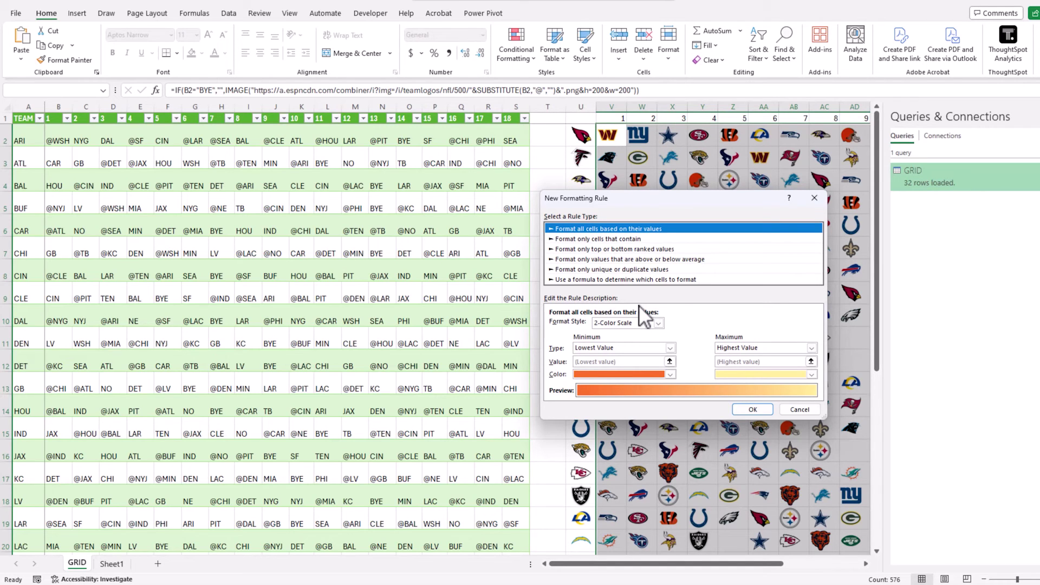
{"action": "left_click", "coordinate": [650, 278]}
{"action": "left_click", "coordinate": [661, 325]}
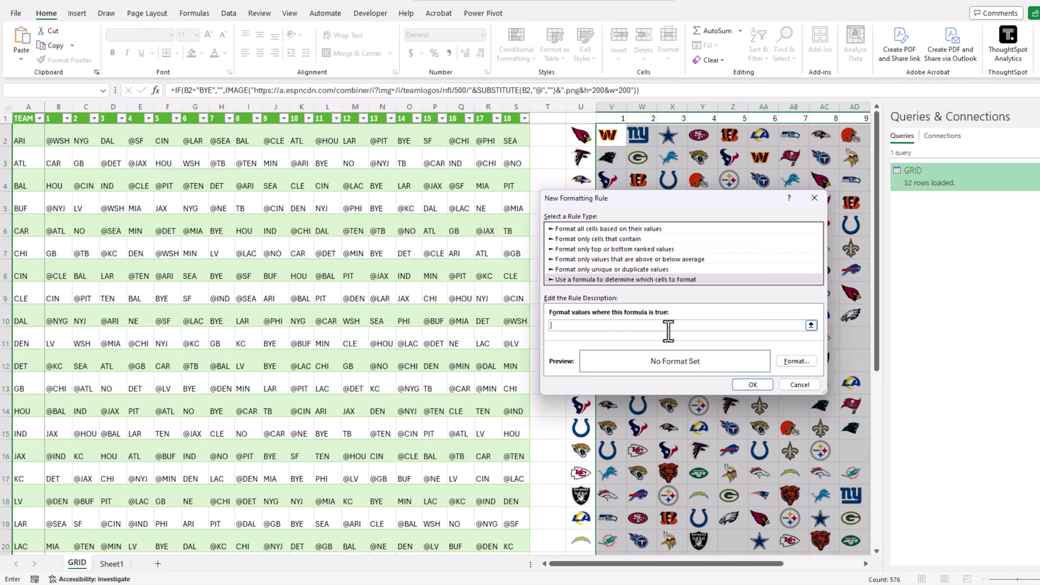
{"action": "type", "text": "=LEFT(B2"}
{"action": "type", "text": ",1"}
{"action": "type", "text": ")=\"@\""}
{"action": "left_click", "coordinate": [796, 361]}
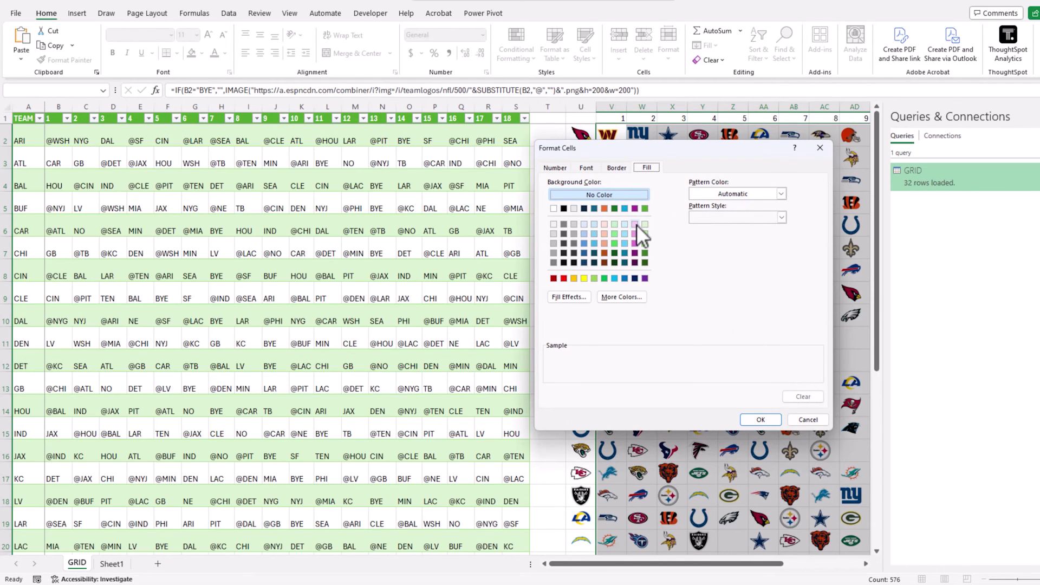
{"action": "left_click", "coordinate": [625, 224]}
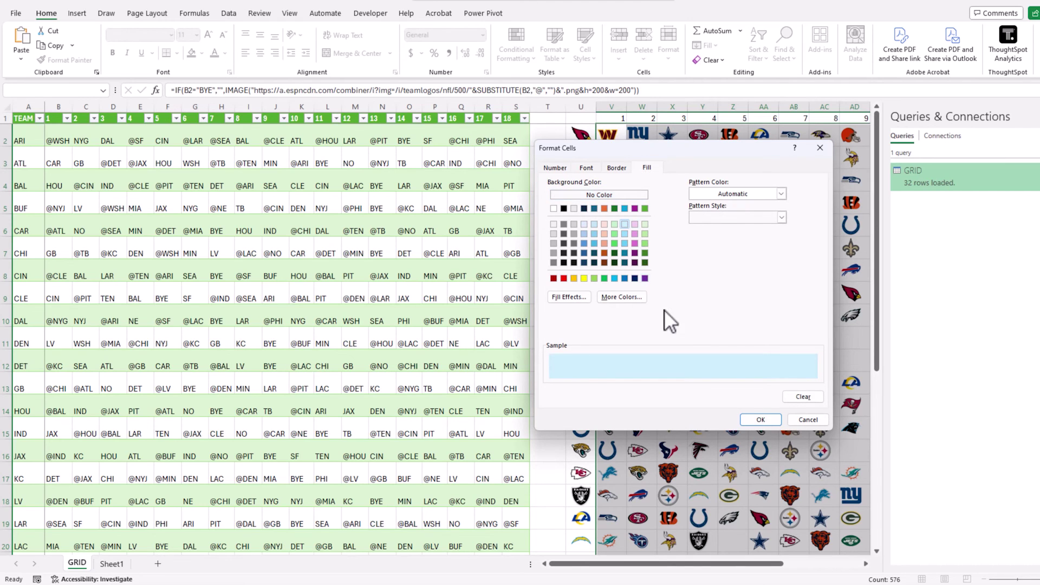
{"action": "left_click", "coordinate": [760, 420]}
{"action": "left_click", "coordinate": [765, 386]}
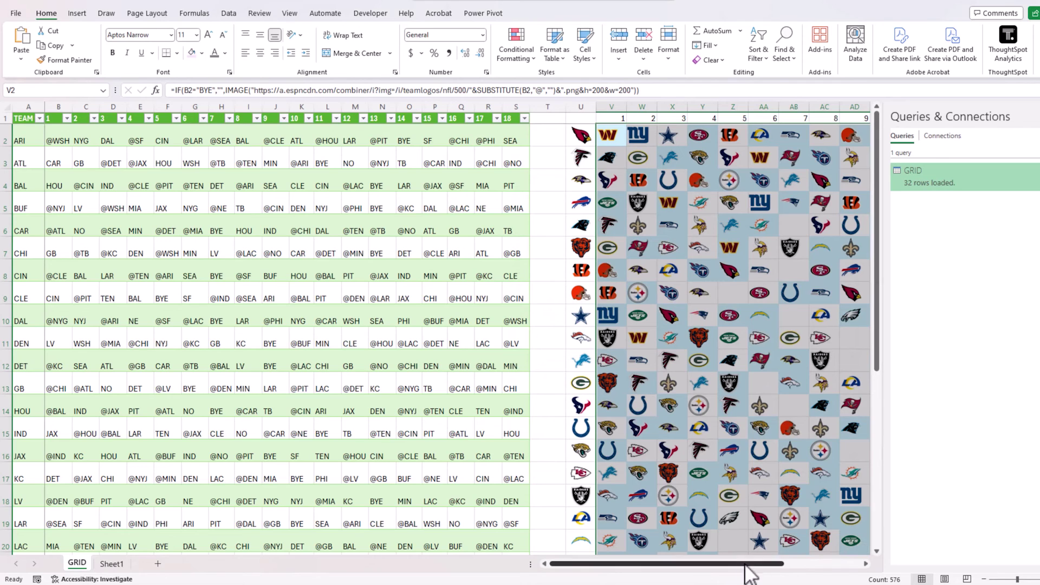
{"action": "left_click_drag", "start_coordinate": [752, 567], "coordinate": [846, 566]}
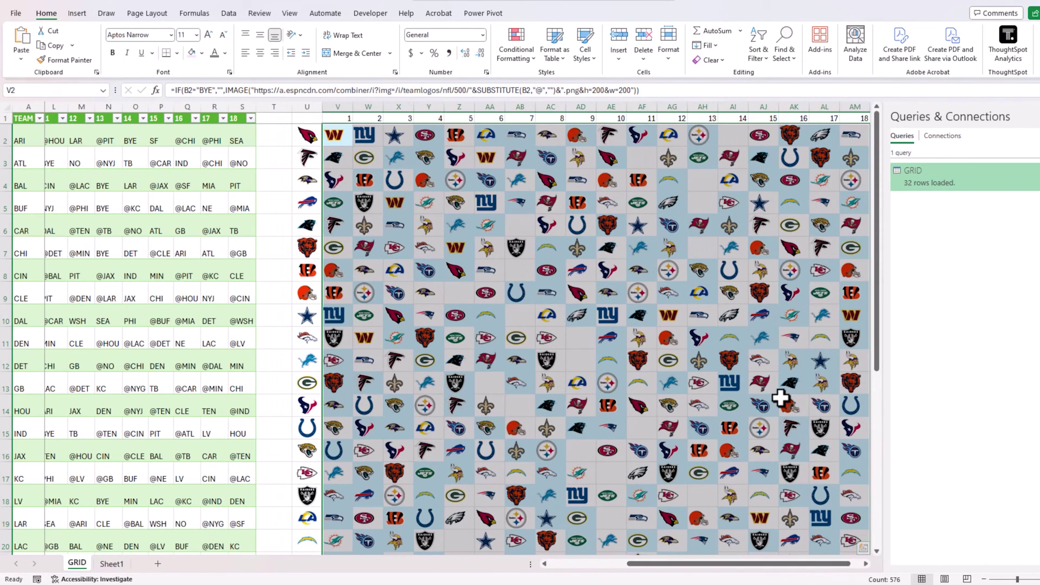
{"action": "left_click", "coordinate": [489, 178]}
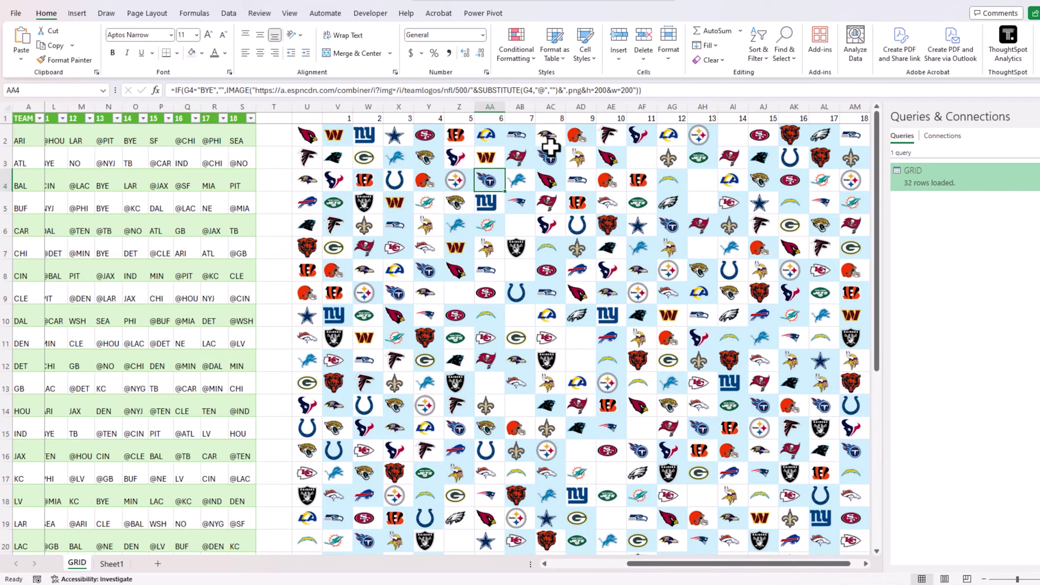
{"action": "left_click", "coordinate": [865, 563]}
{"action": "left_click", "coordinate": [866, 564]}
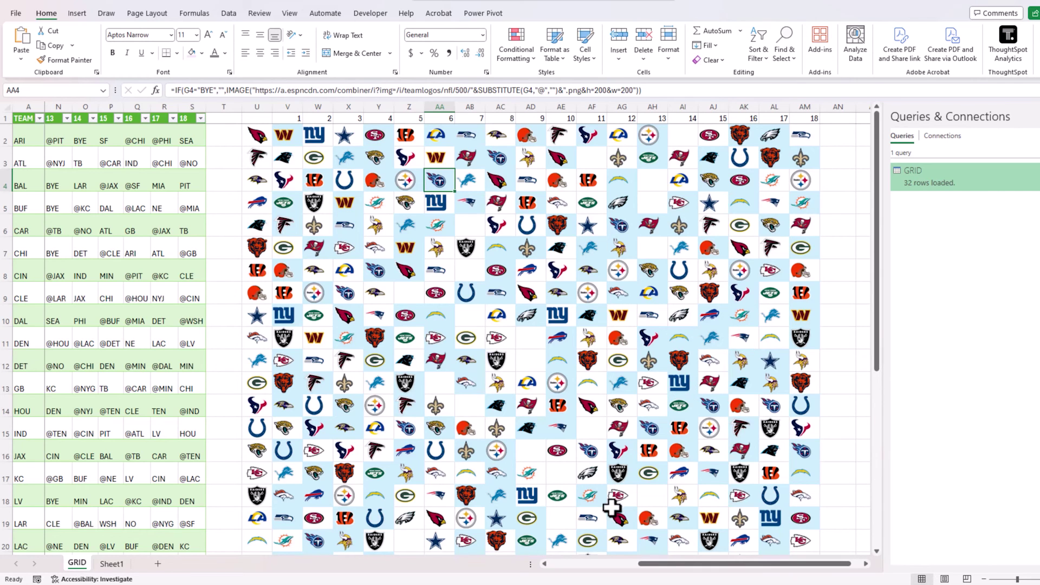
{"action": "left_click", "coordinate": [620, 564]}
{"action": "left_click", "coordinate": [22, 136]}
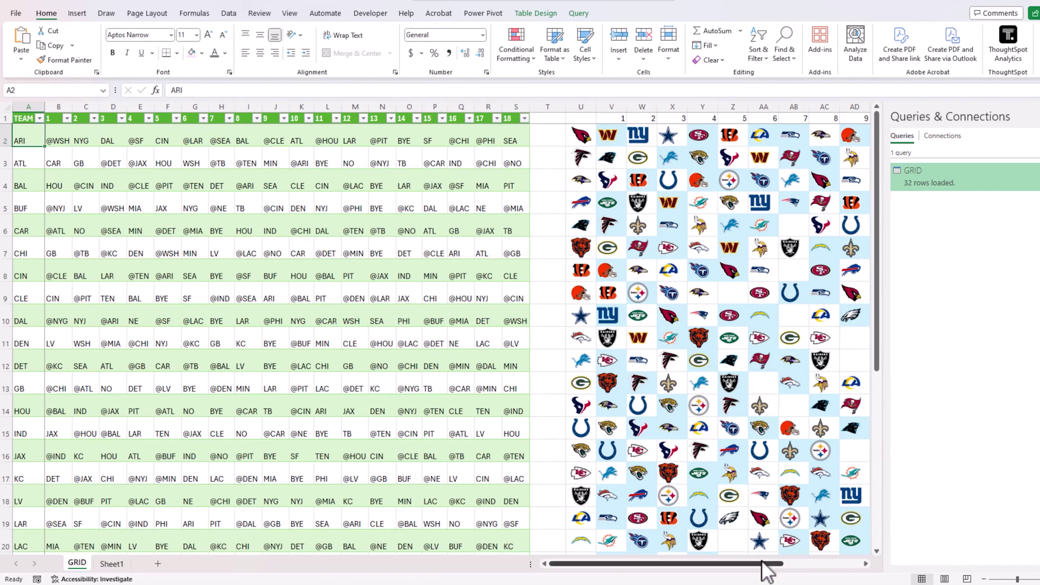
{"action": "left_click_drag", "start_coordinate": [774, 564], "coordinate": [866, 565]}
{"action": "scroll", "coordinate": [866, 564], "scroll_direction": "right", "scroll_amount": 14}
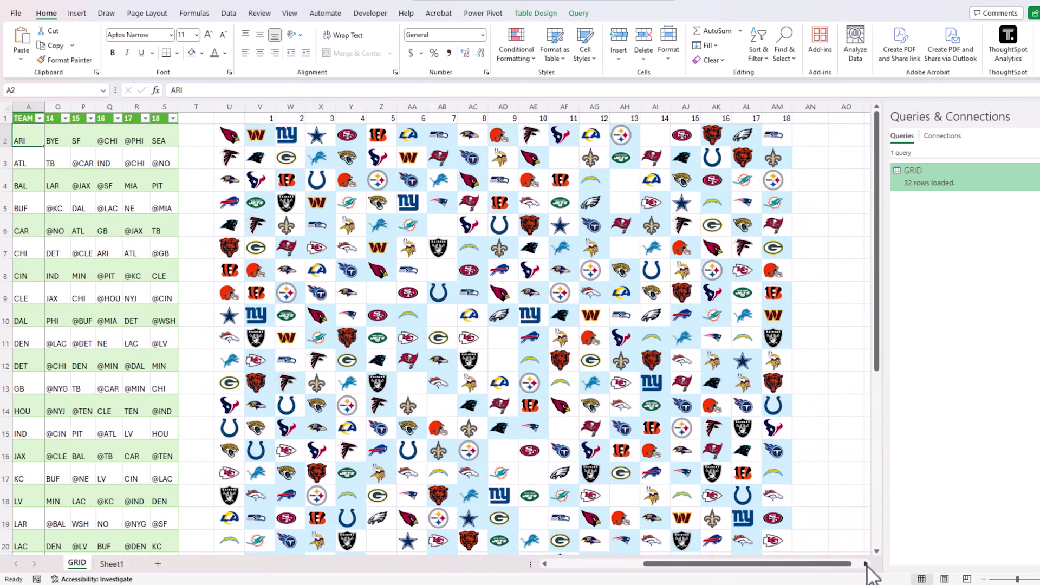
{"action": "scroll", "coordinate": [866, 564], "scroll_direction": "right", "scroll_amount": 2}
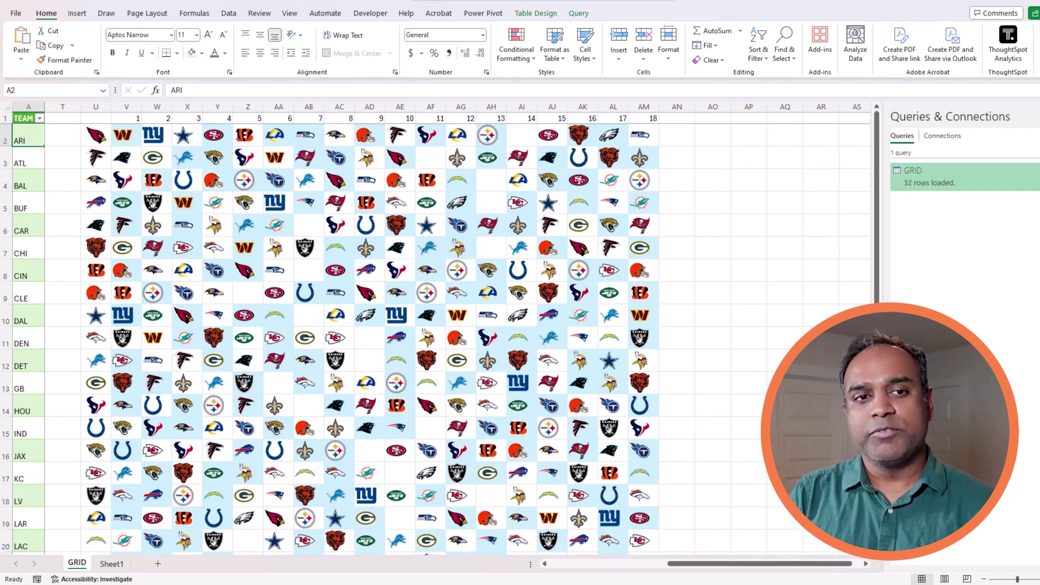
- Select cell V2 to inspect its IF(B2="BYE","",IMAGE(…)) logo formula
{"action": "left_click", "coordinate": [140, 128]}
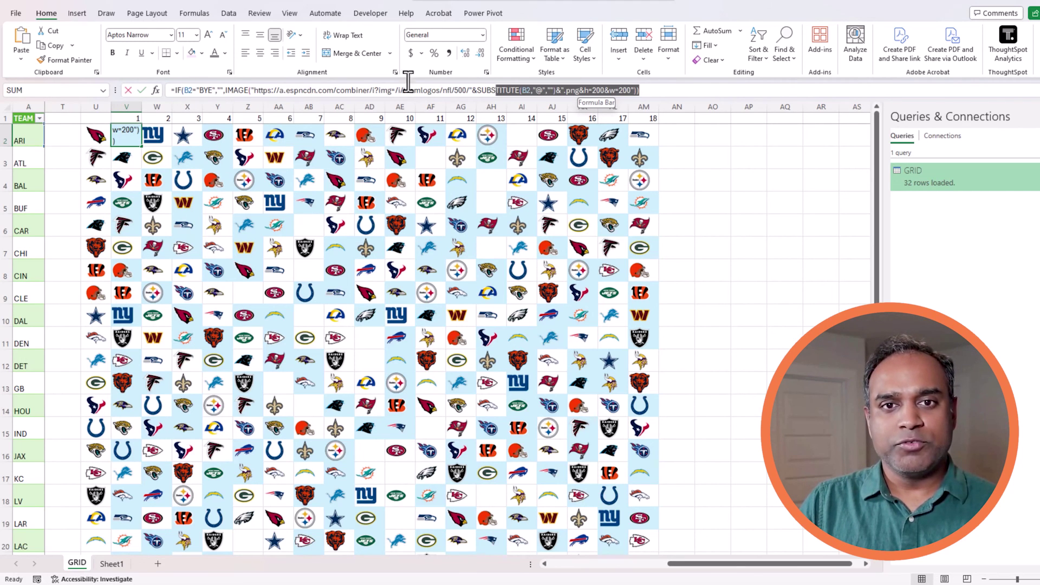